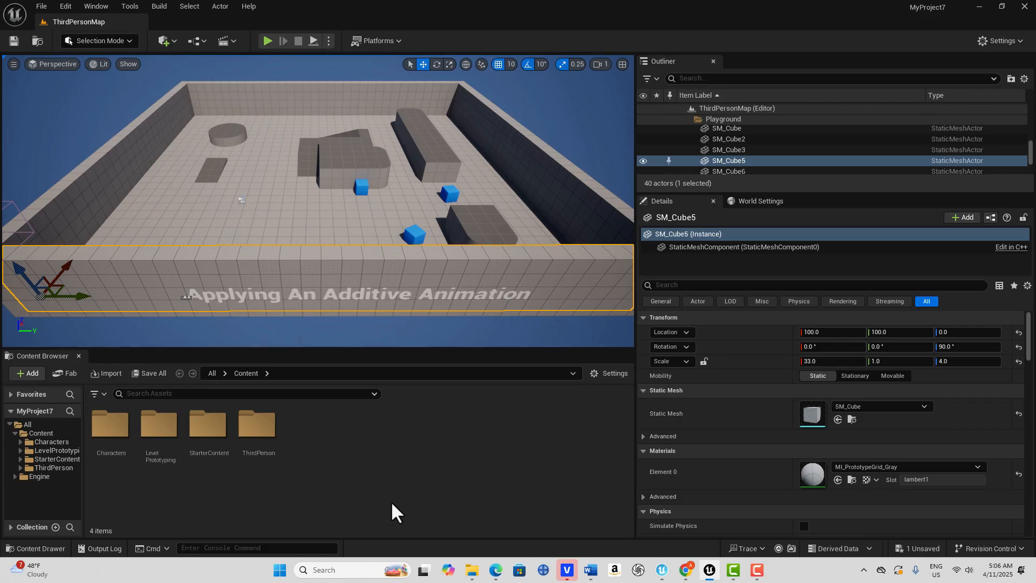
- Open the MM_T_Pose animation sequence from Characters > Mannequins > Animations > Manny
double_click(110, 428)
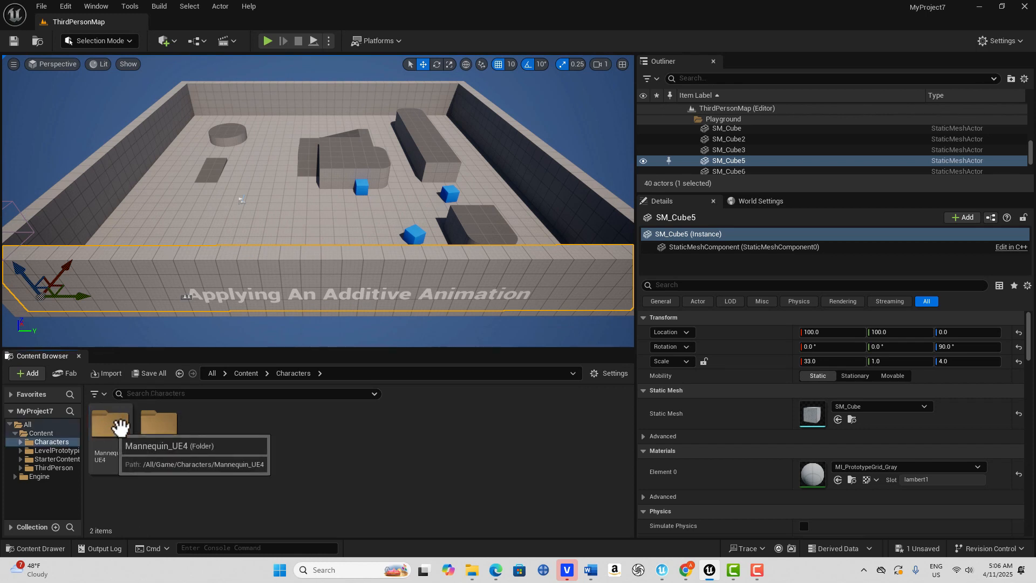
double_click(157, 426)
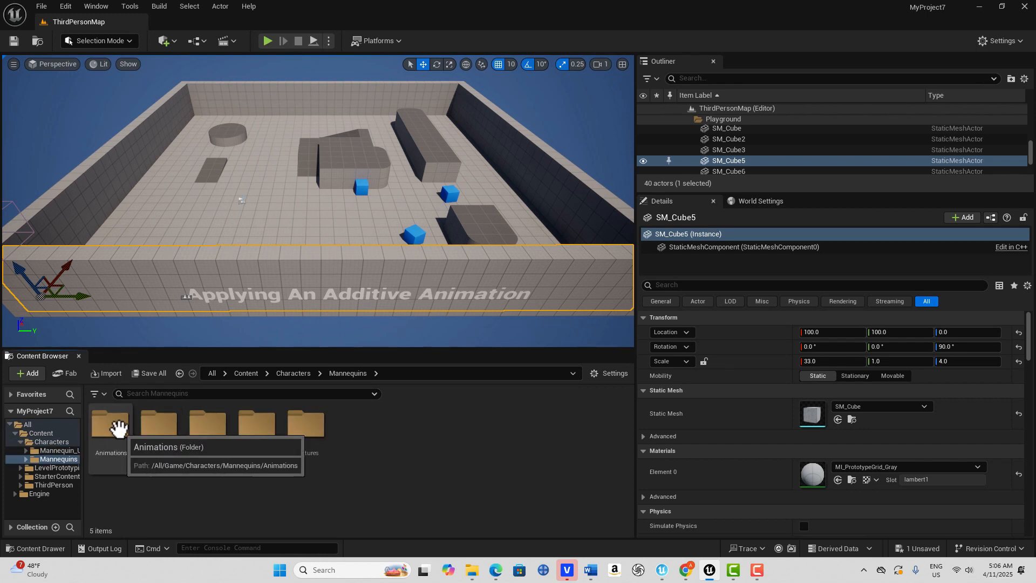
double_click(118, 427)
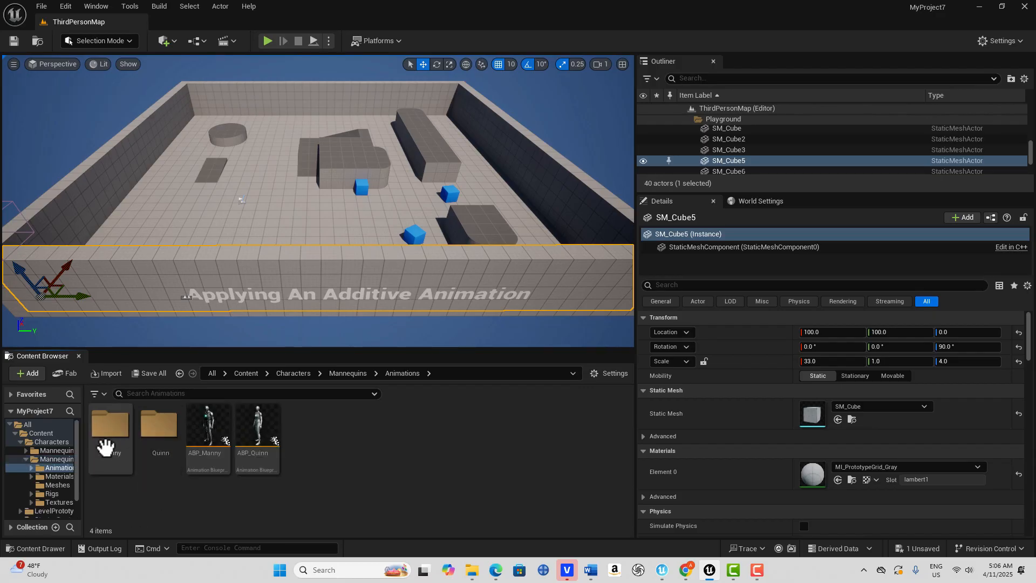
double_click(105, 425)
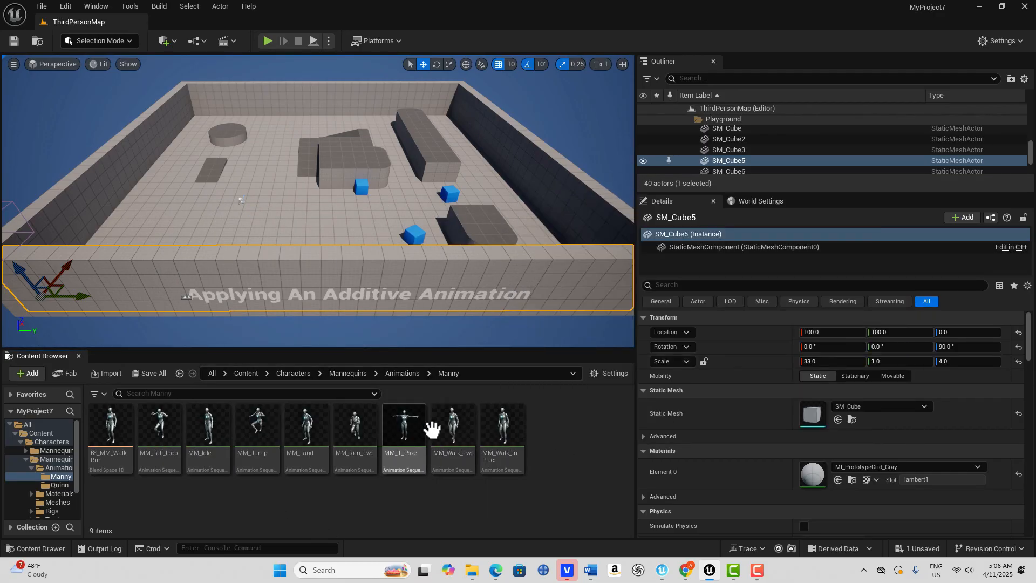
mouse_move(516, 430)
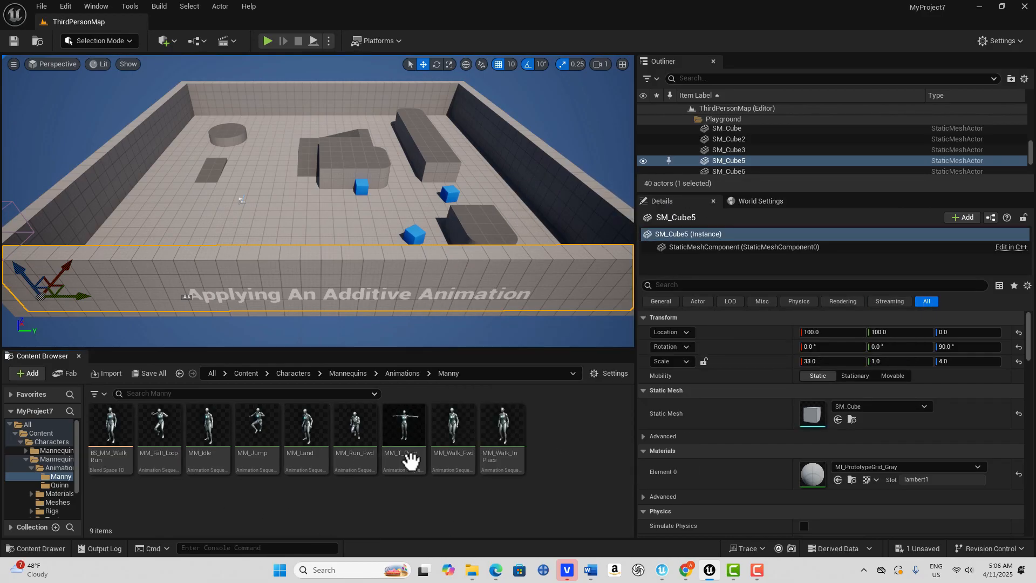
mouse_move(408, 428)
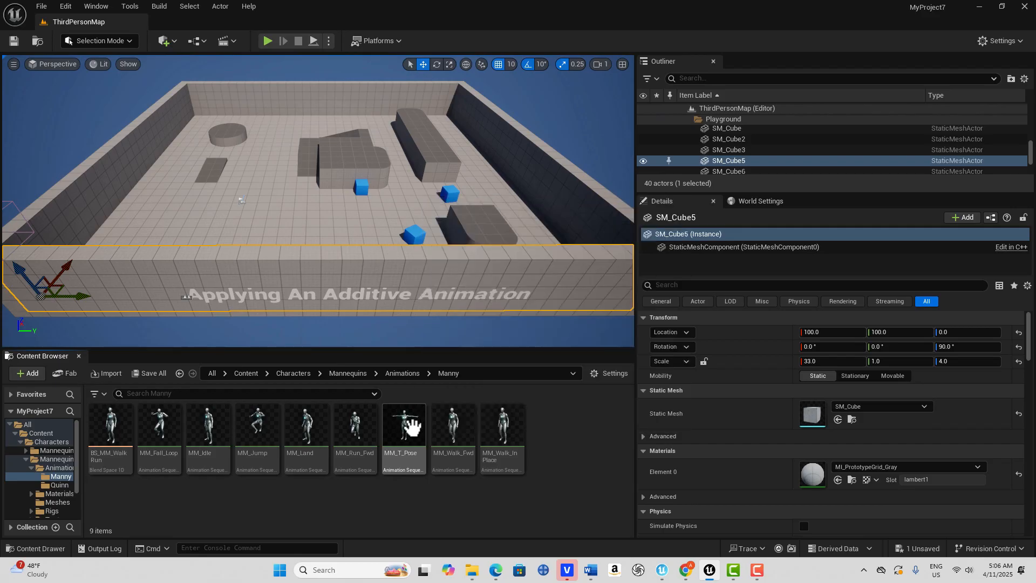
double_click(412, 429)
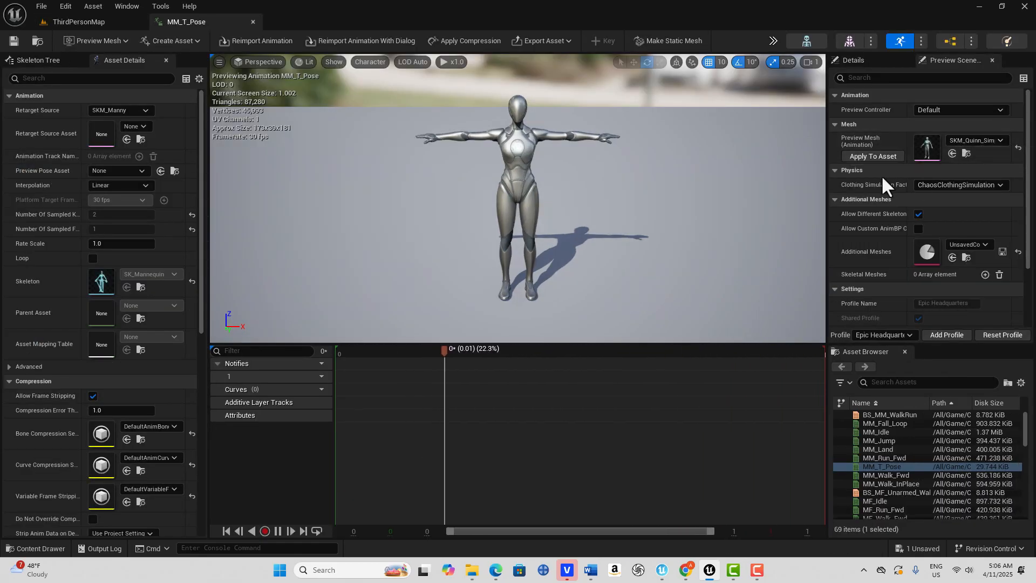
- Set the preview mesh of MM_T_Pose to SKM_Manny_Simple
left_click(999, 141)
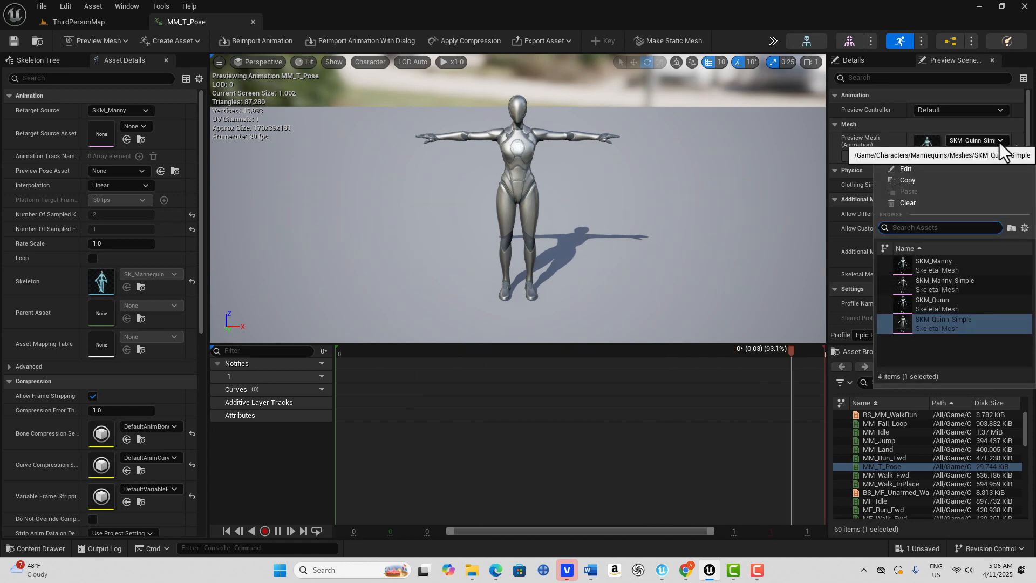
left_click(949, 282)
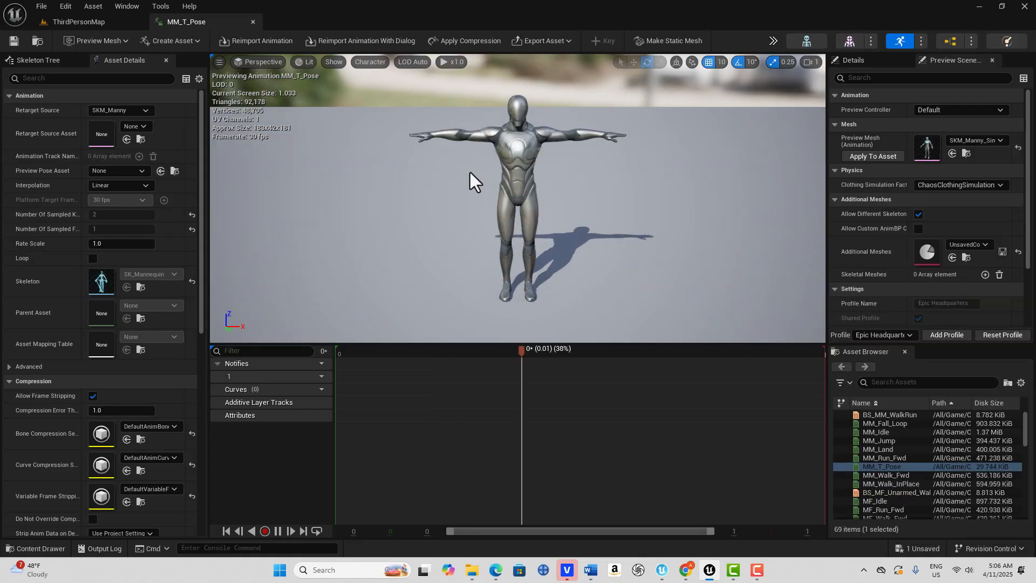
- Examine the mannequin's head and shoulders up close from the side and the front in the preview
scroll(471, 172, "up", 3)
right_click_drag(470, 167, 381, 160)
key("w")
key("s")
key("w")
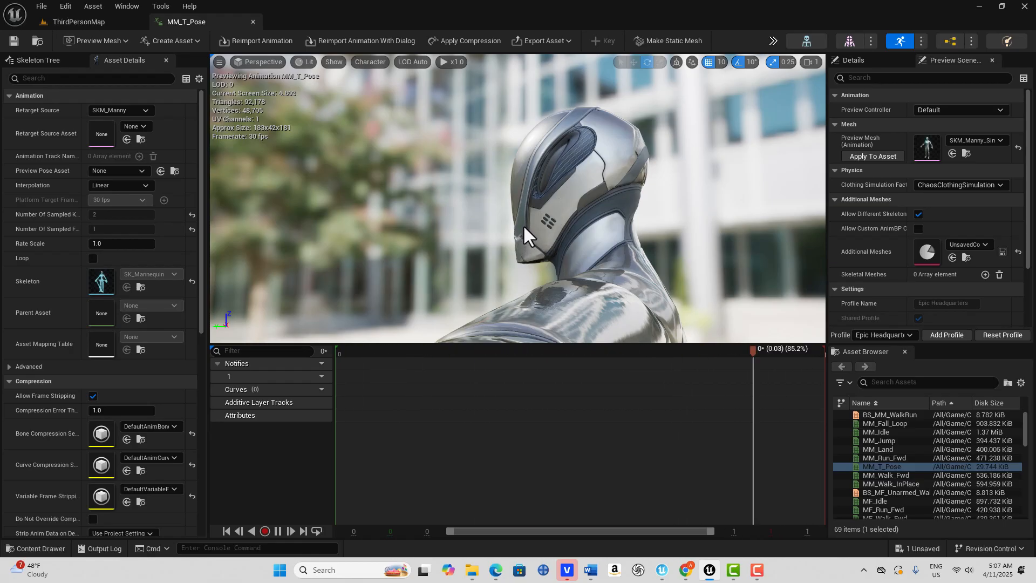
scroll(523, 216, "down", 6)
right_click_drag(521, 216, 547, 267)
key("s")
key("w")
key("w")
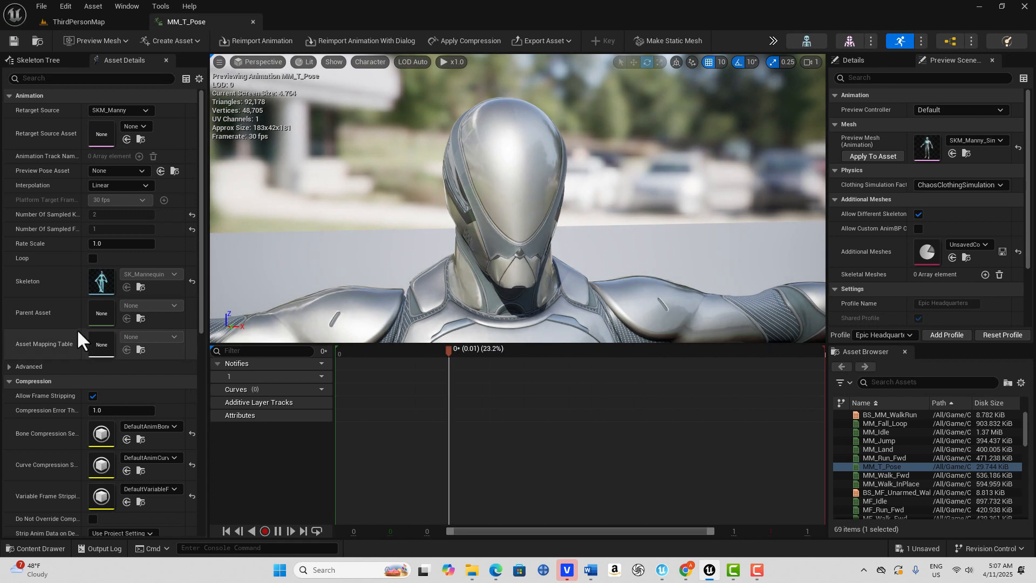
- Set the additive anim type to Local Space and the base pose type to Selected animation scaled
scroll(128, 384, "down", 3)
scroll(127, 396, "down", 3)
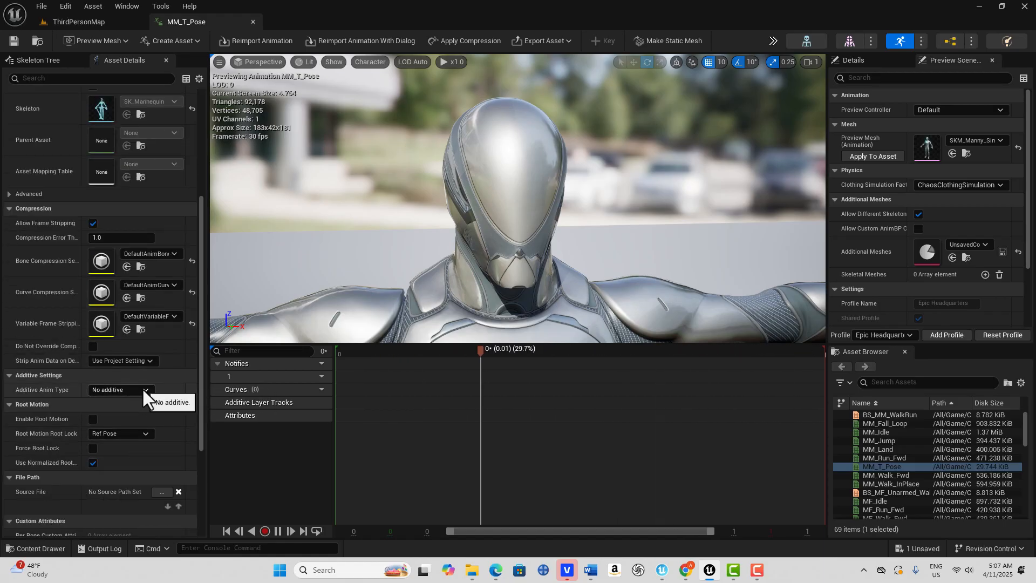
left_click(143, 388)
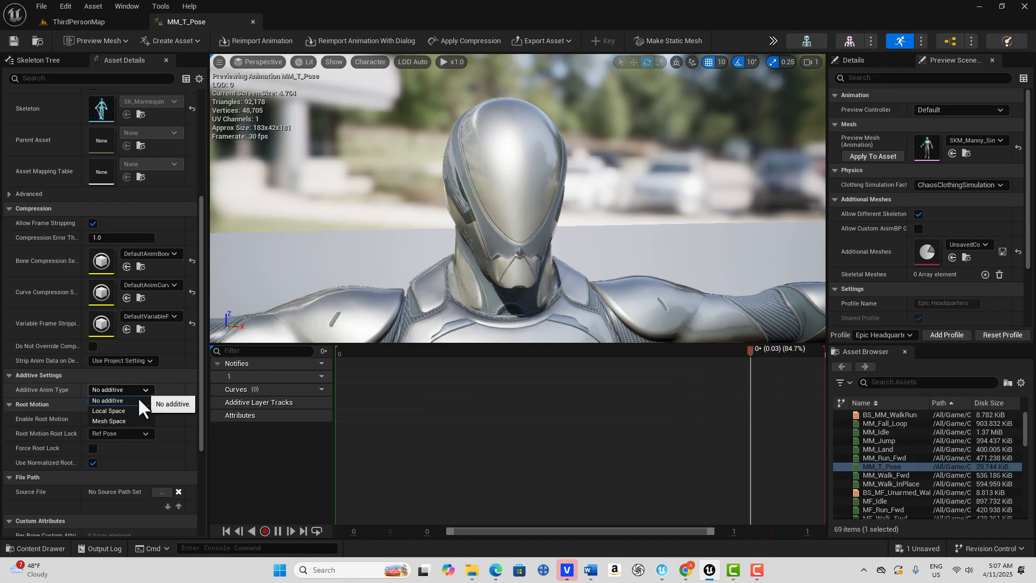
left_click(127, 410)
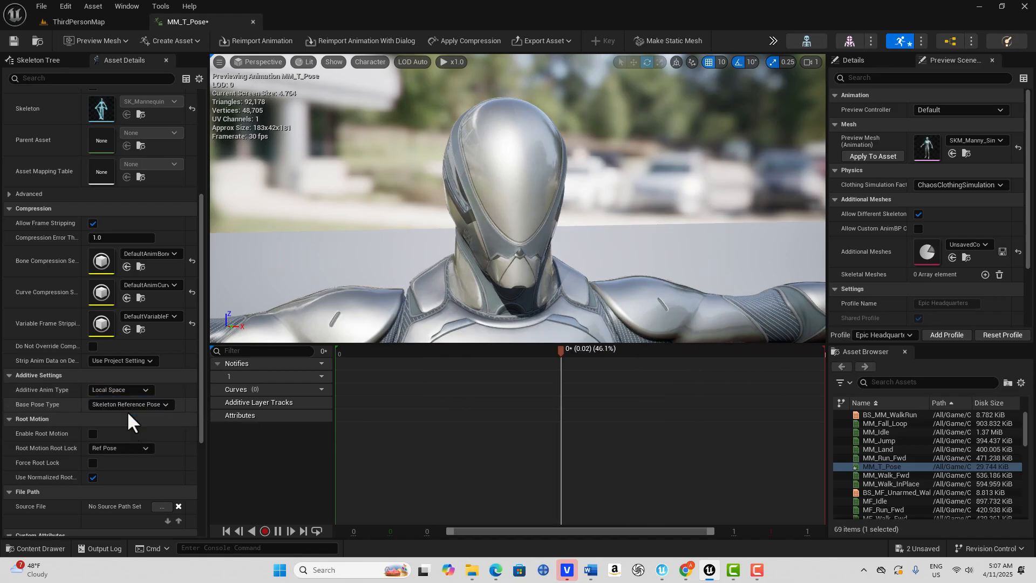
left_click(164, 406)
left_click(158, 433)
- Assign MM_Run_Fwd as the base pose animation and check the whole mannequin in the preview
left_click(171, 420)
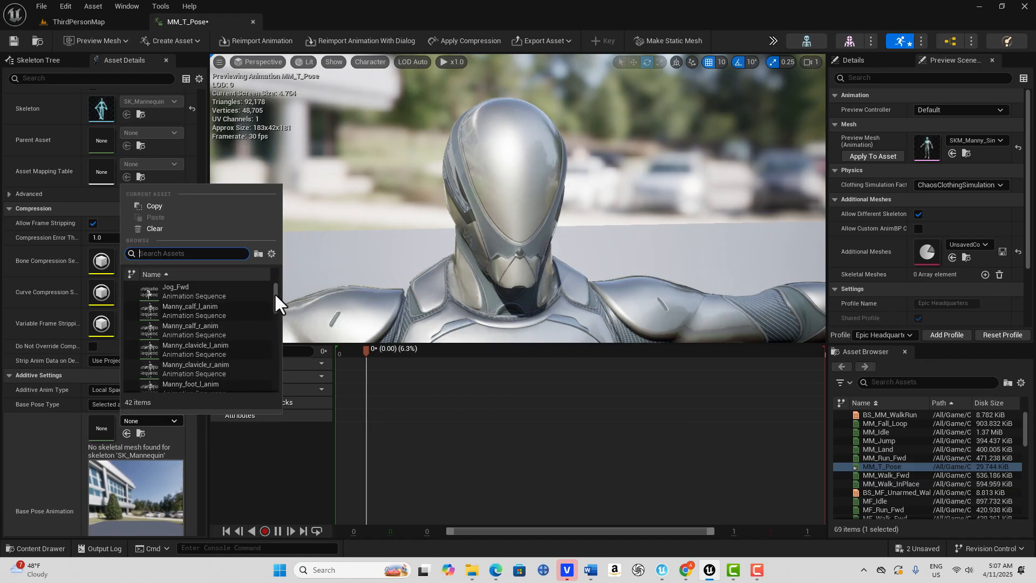
left_click_drag(273, 297, 270, 327)
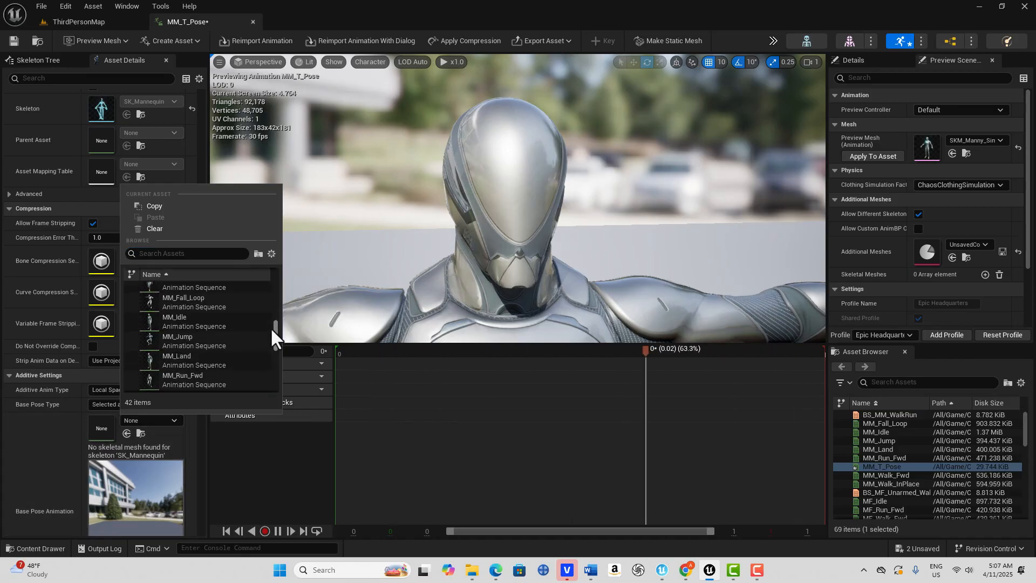
scroll(208, 329, "down", 1)
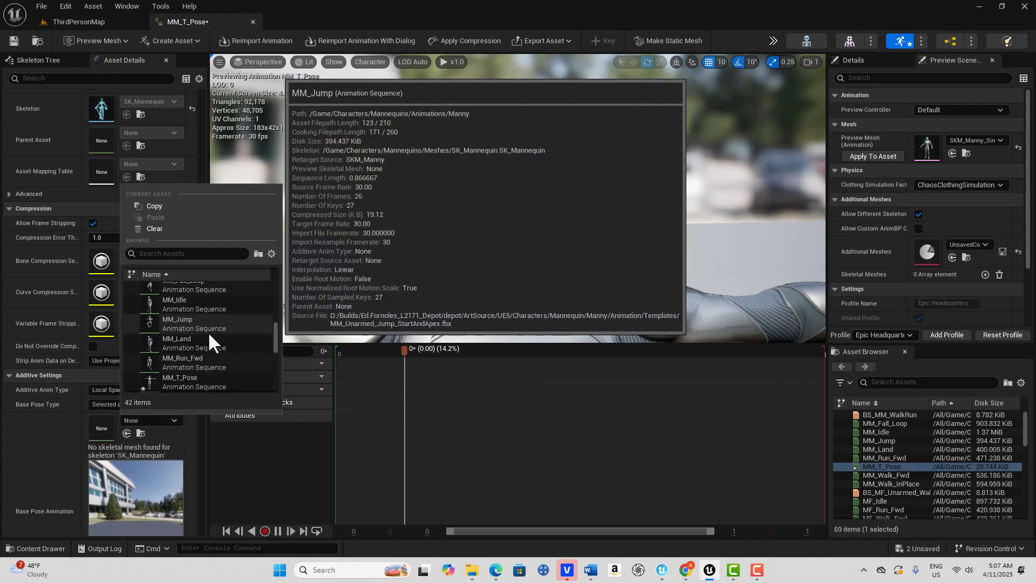
left_click(208, 358)
scroll(404, 267, "down", 5)
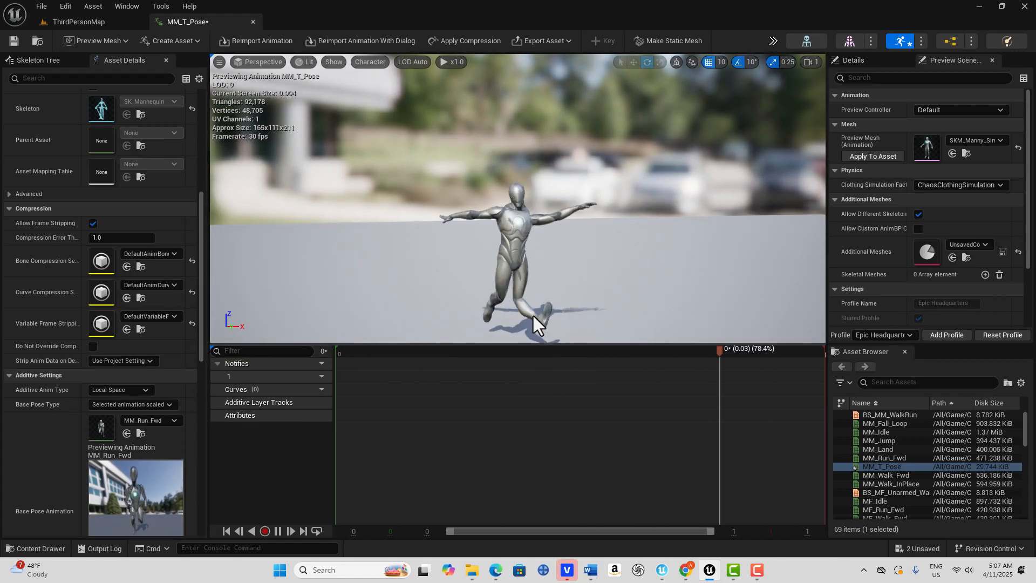
right_click_drag(454, 284, 460, 304)
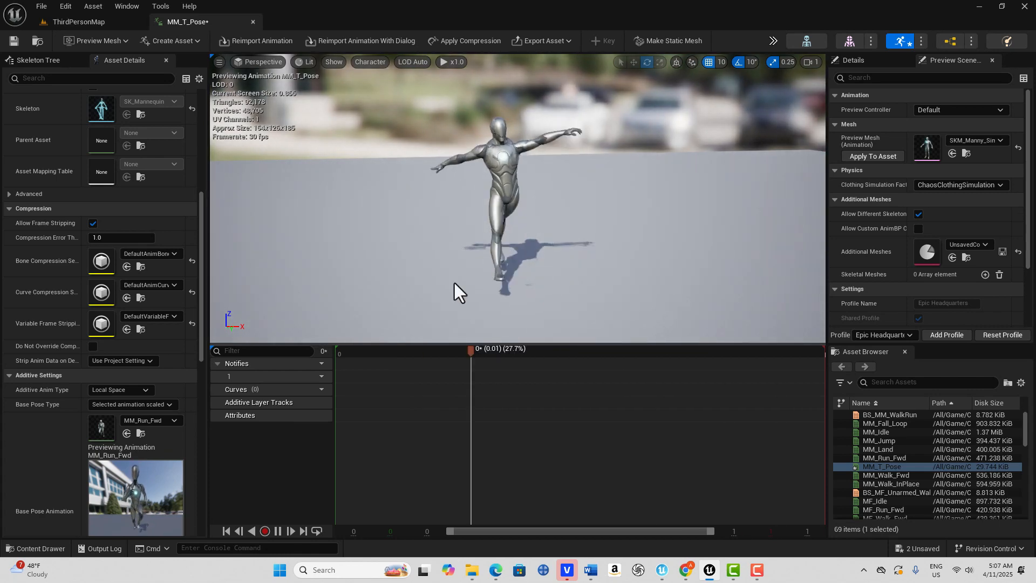
- Set the rate scale of MM_T_Pose to 0.001
scroll(120, 238, "up", 2)
scroll(122, 238, "up", 5)
left_click(122, 243)
type(".")
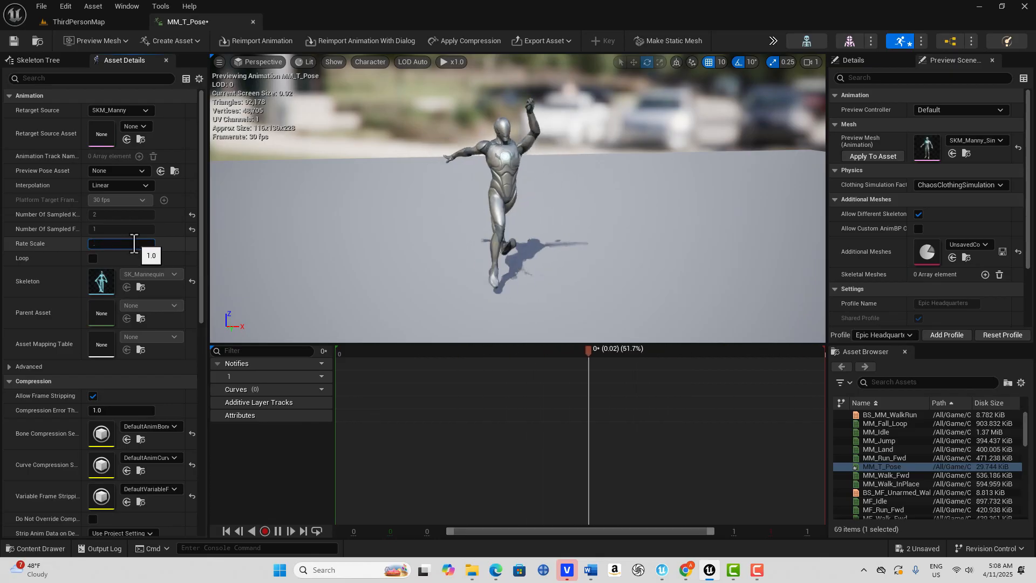
type("001")
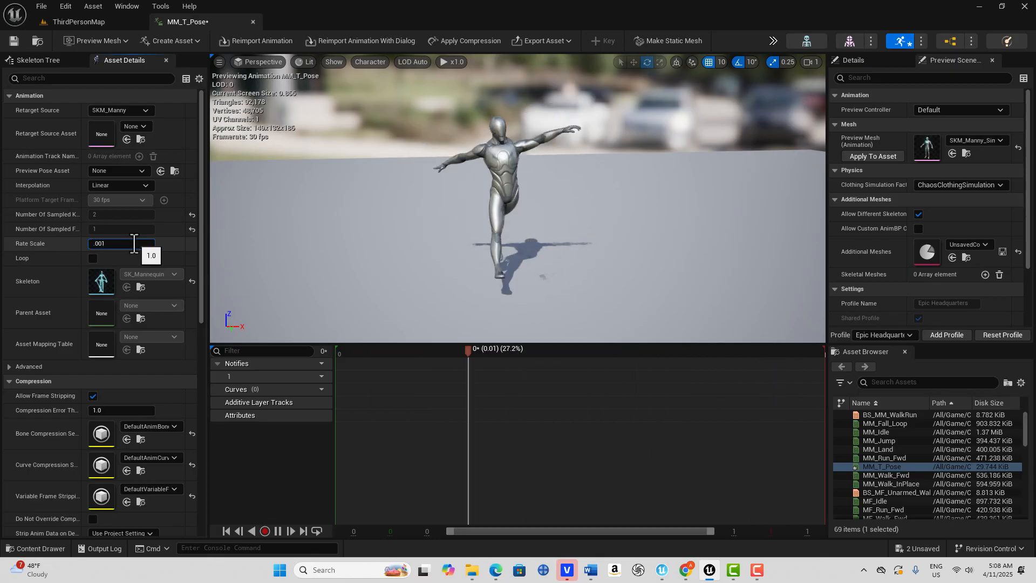
key("Return")
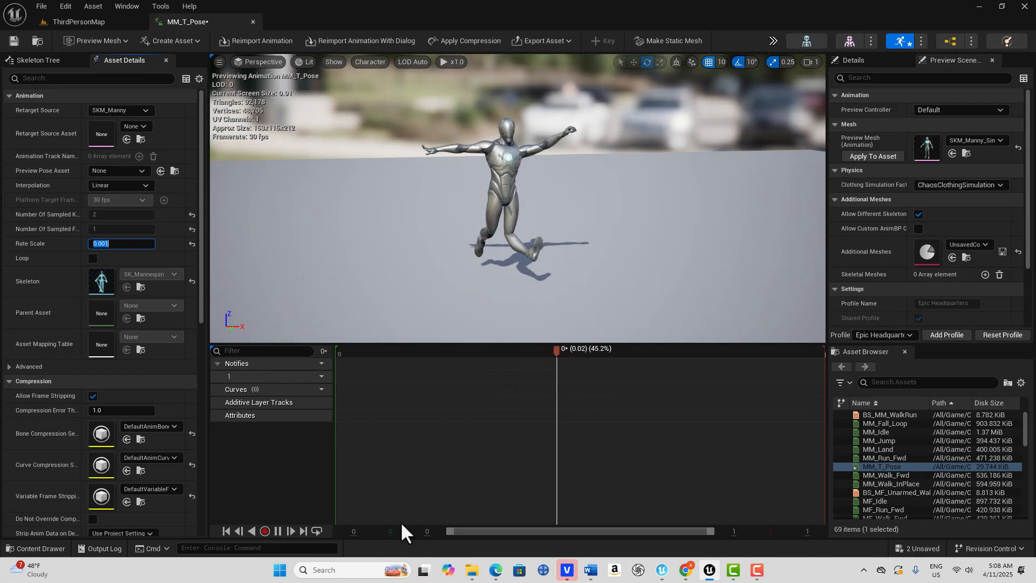
- Record the previewed motion as NewAnimation in the Content folder, stop the recording and pause the preview playback
left_click(263, 531)
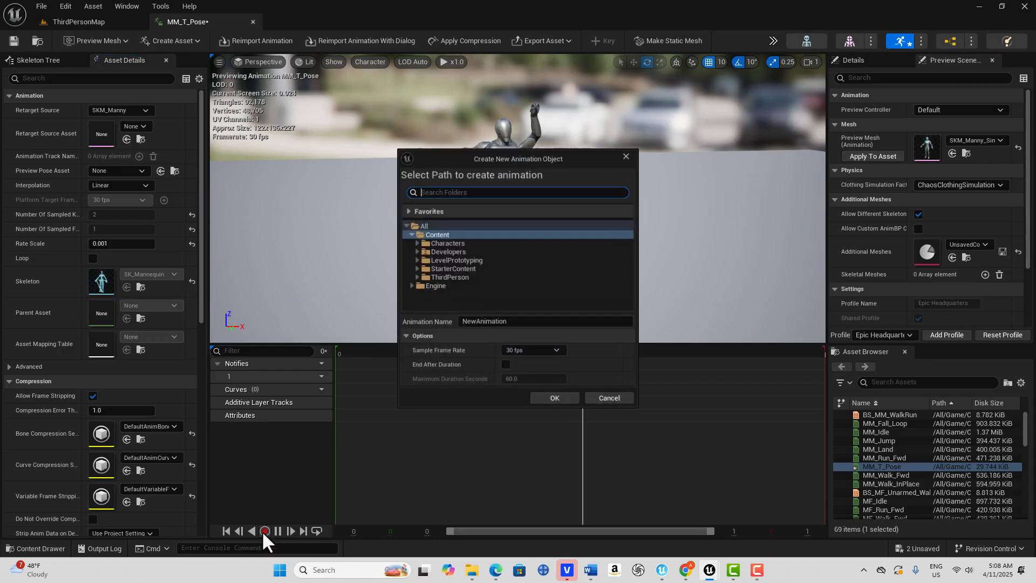
left_click(438, 231)
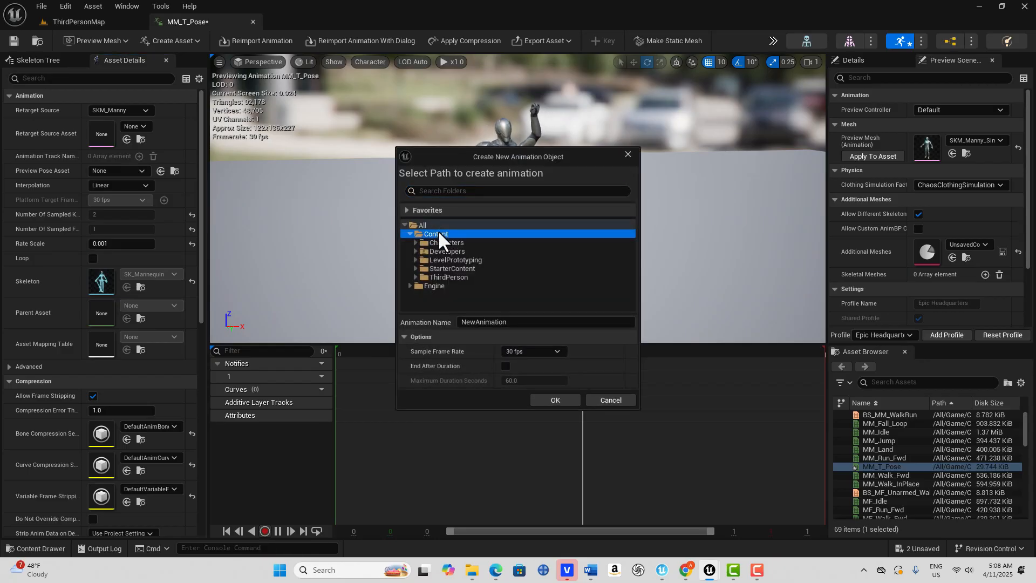
left_click(565, 400)
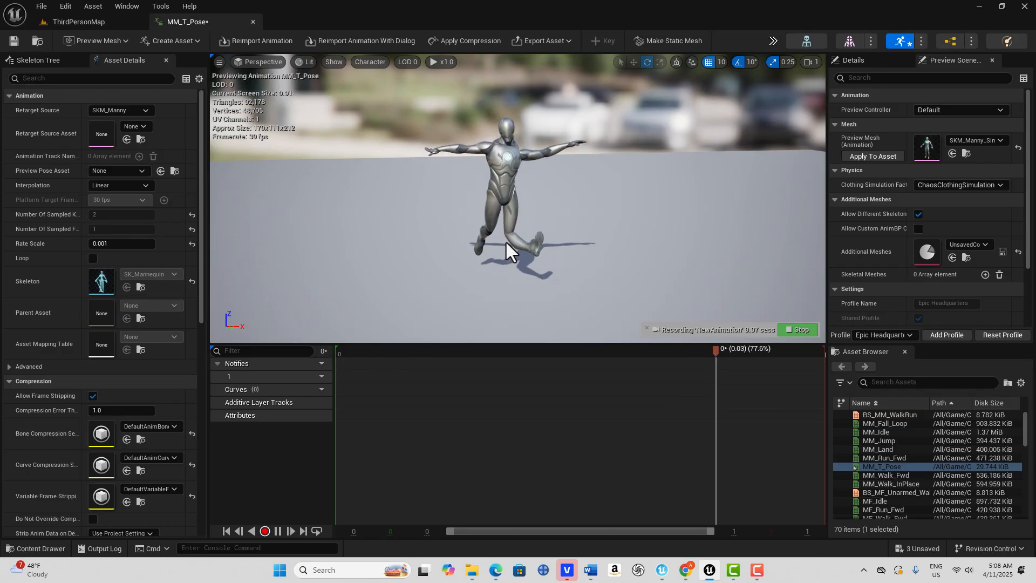
left_click(796, 329)
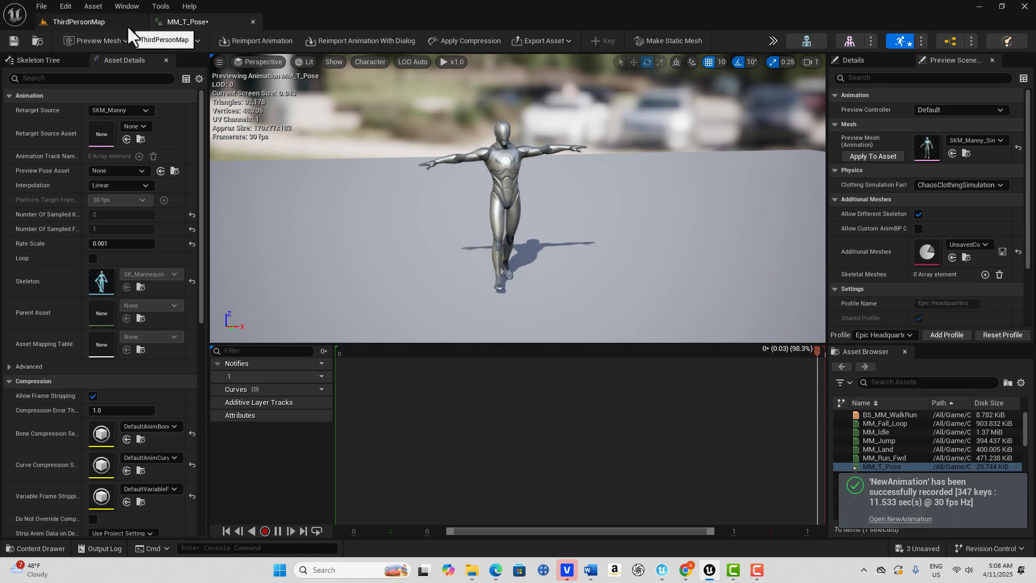
left_click(277, 530)
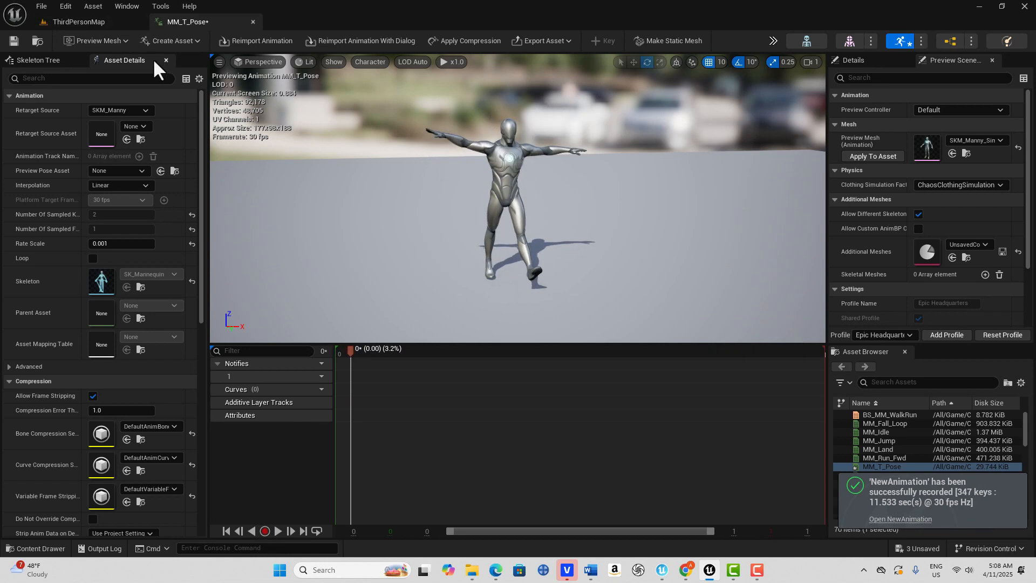
- Return to the level and open the ABP_Manny animation blueprint from the Mannequins Animations folder
left_click(94, 19)
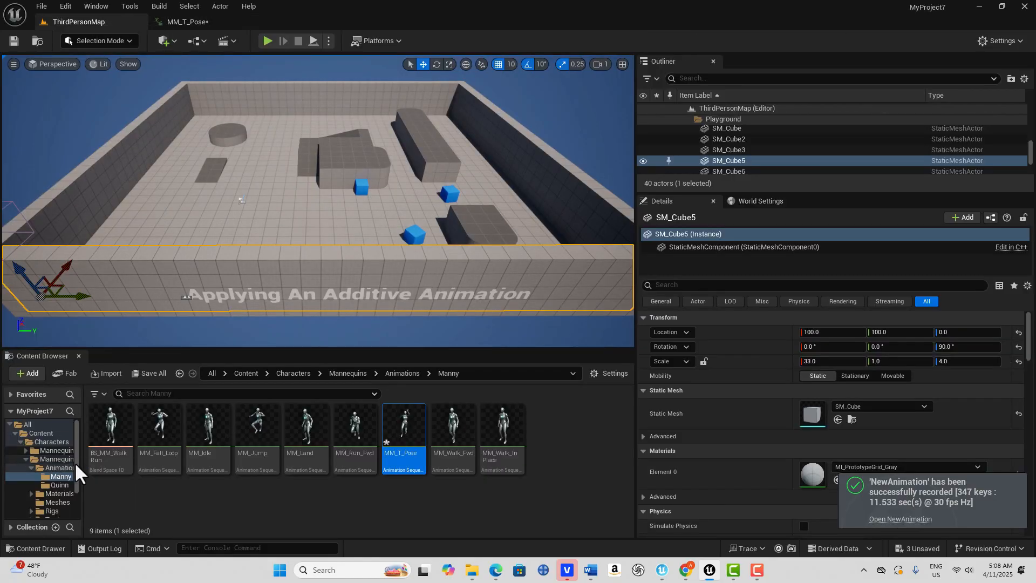
left_click(48, 441)
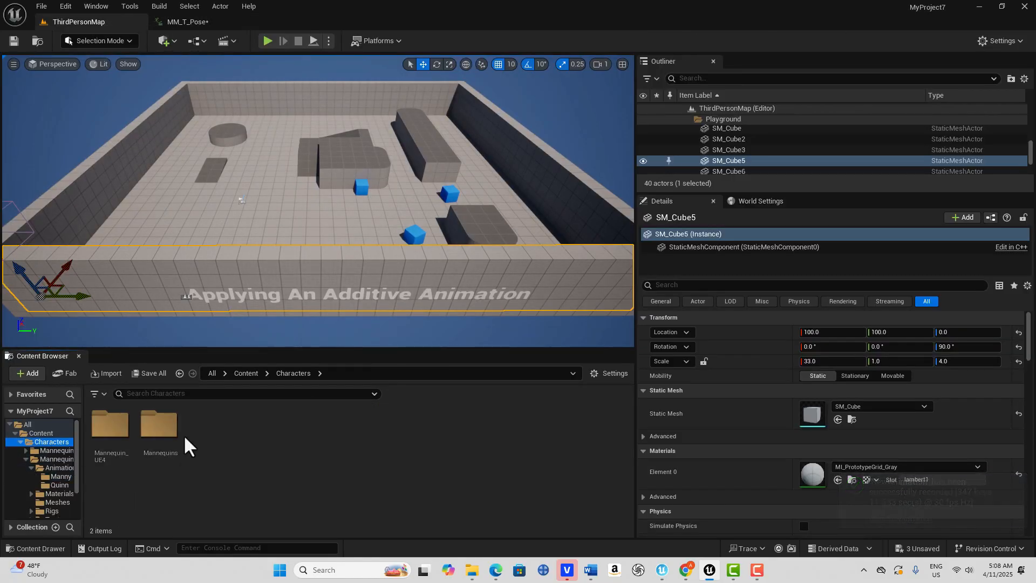
double_click(156, 423)
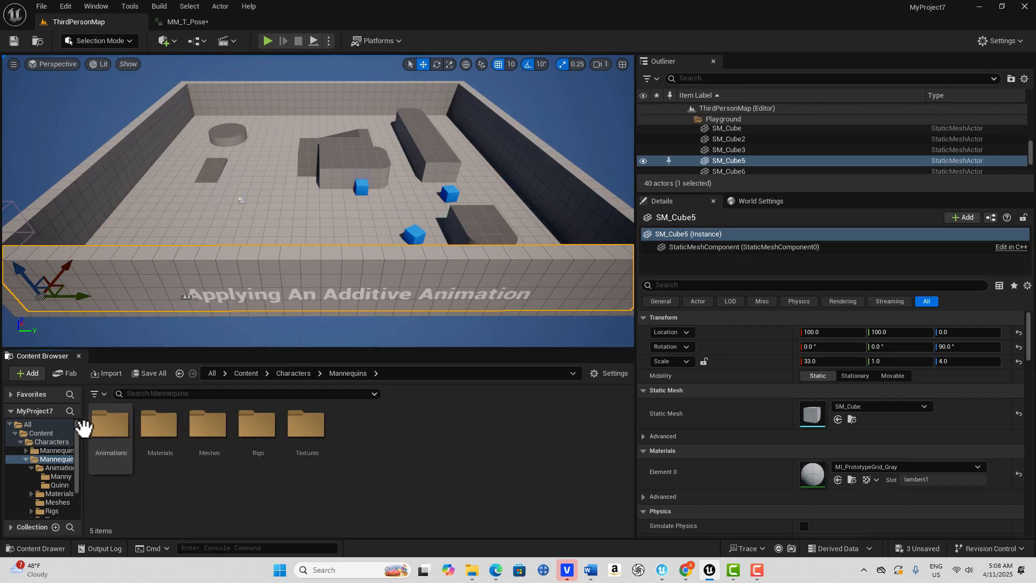
double_click(103, 423)
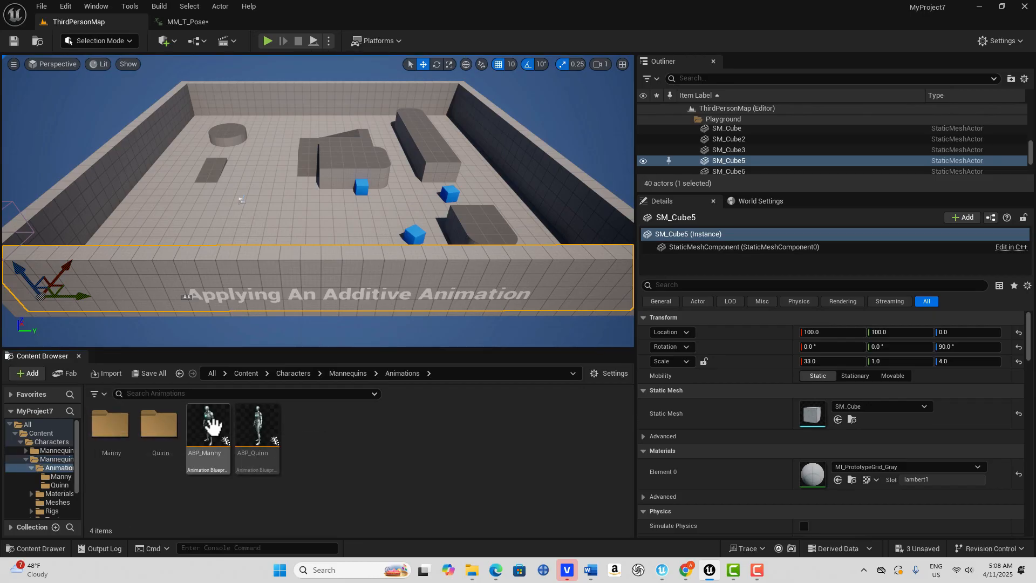
double_click(212, 426)
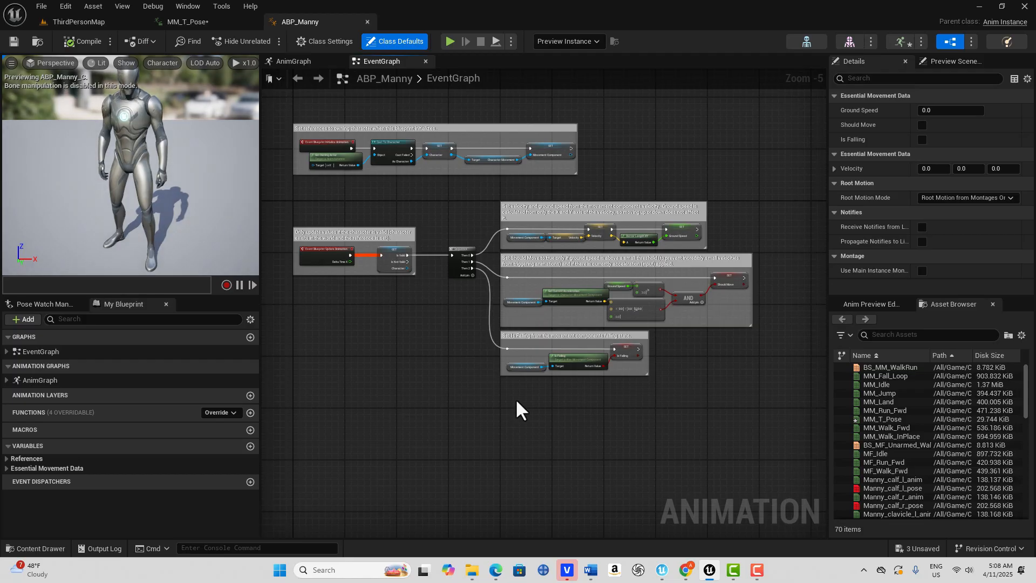
- Find and select NewAnimation at the end of the animation blueprint's asset list
scroll(480, 402, "down", 1)
scroll(477, 400, "up", 2)
right_click_drag(474, 400, 534, 391)
left_click_drag(1026, 387, 1033, 520)
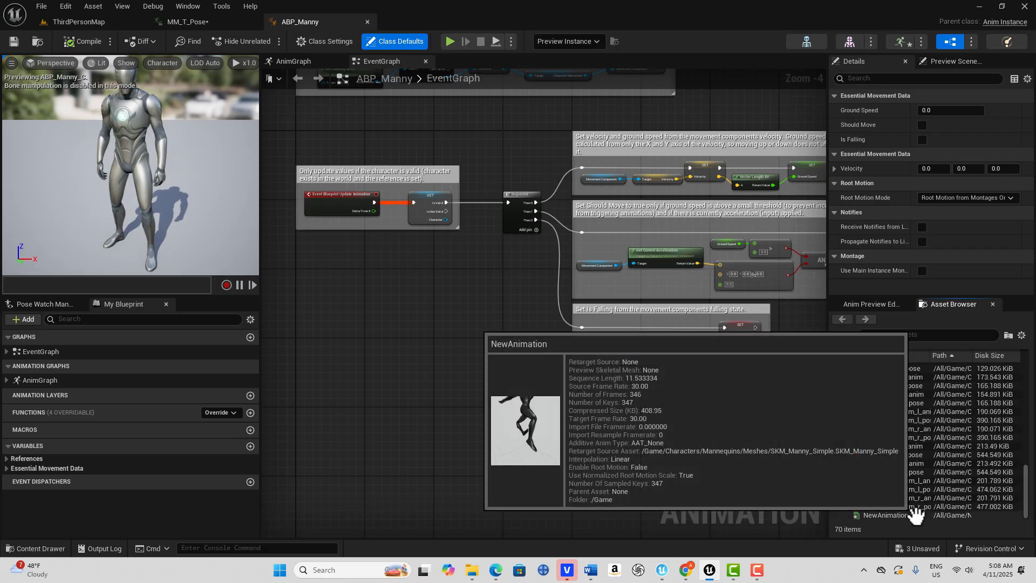
left_click_drag(920, 515, 979, 479)
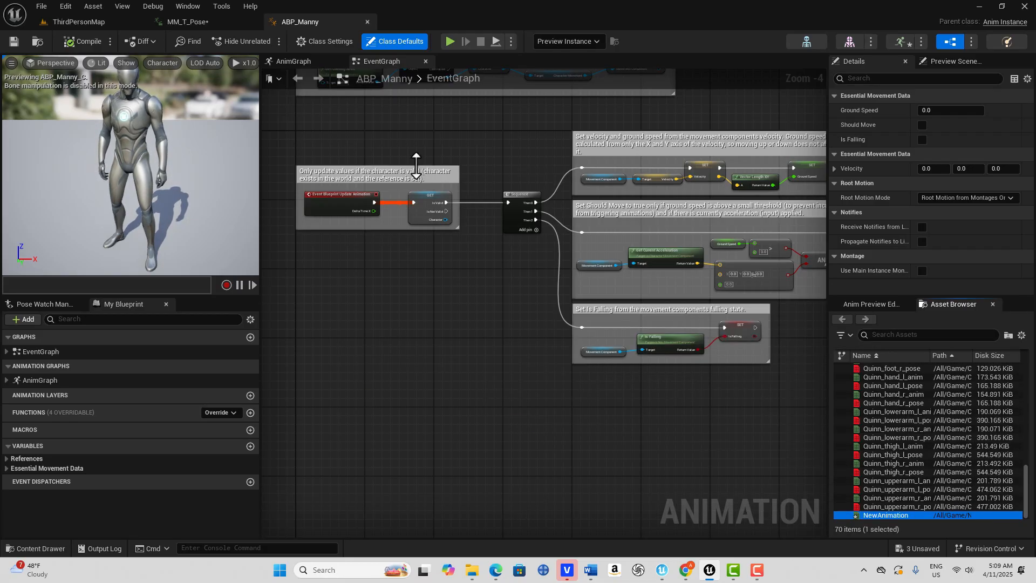
- In the AnimGraph, move the Control Rig, NOT, Is Falling and Output Pose nodes away from the DefaultSlot node to make room
left_click(310, 62)
right_click_drag(593, 399, 562, 433)
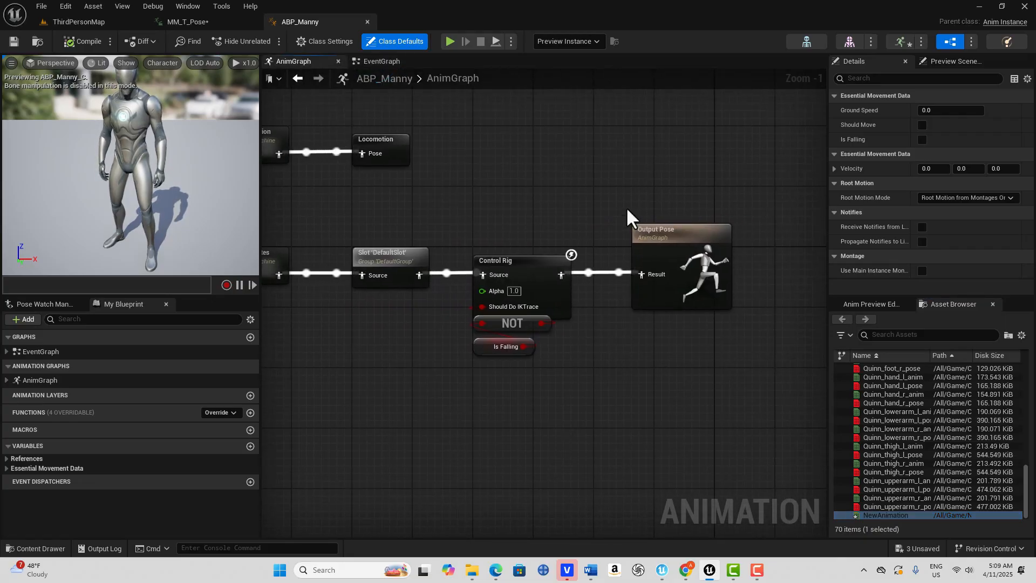
left_click_drag(462, 161, 675, 410)
scroll(675, 410, "down", 3)
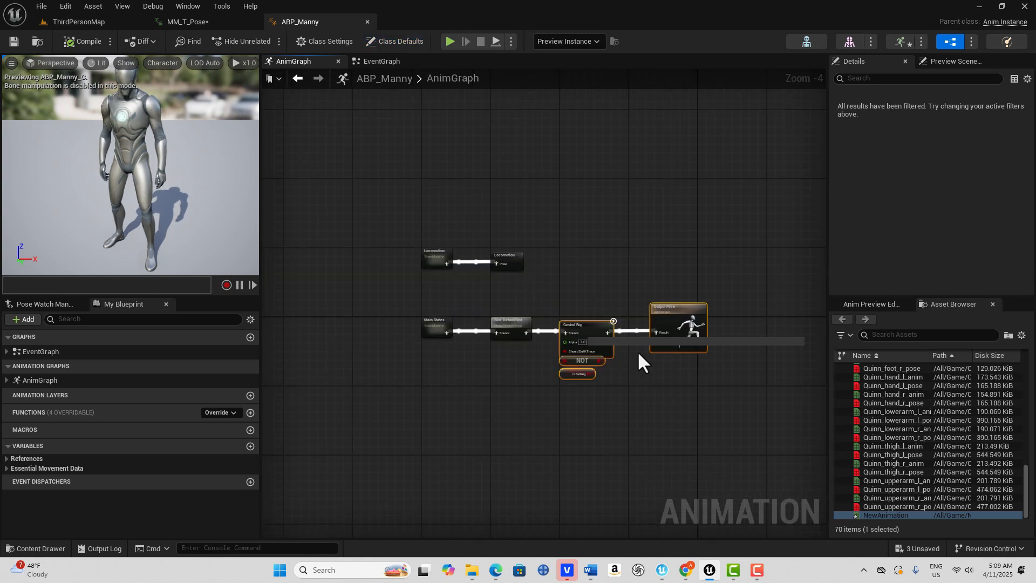
left_click_drag(575, 328, 700, 322)
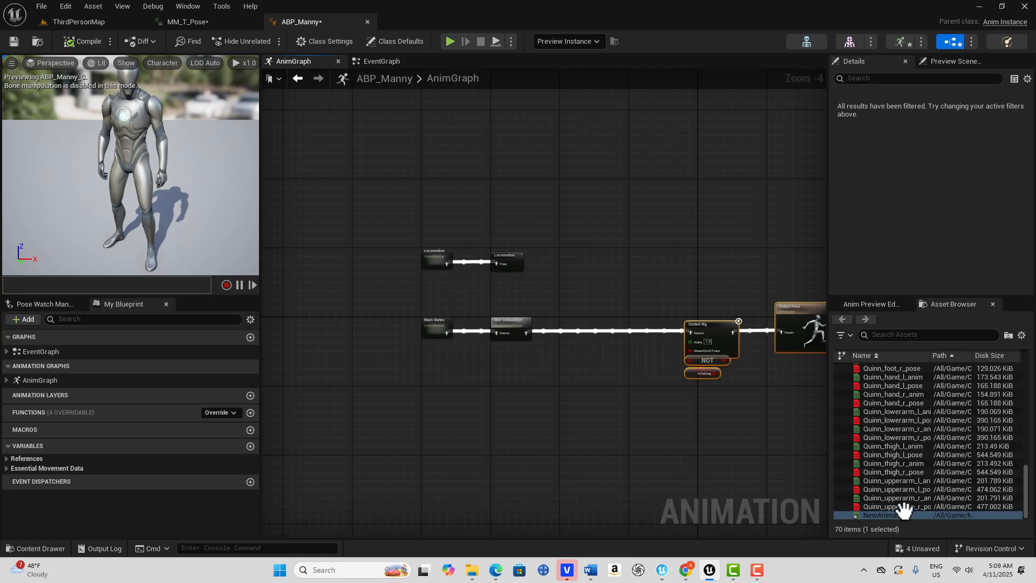
- Place NewAnimation as a sequence player node below the DefaultSlot node
left_click_drag(901, 515, 499, 384)
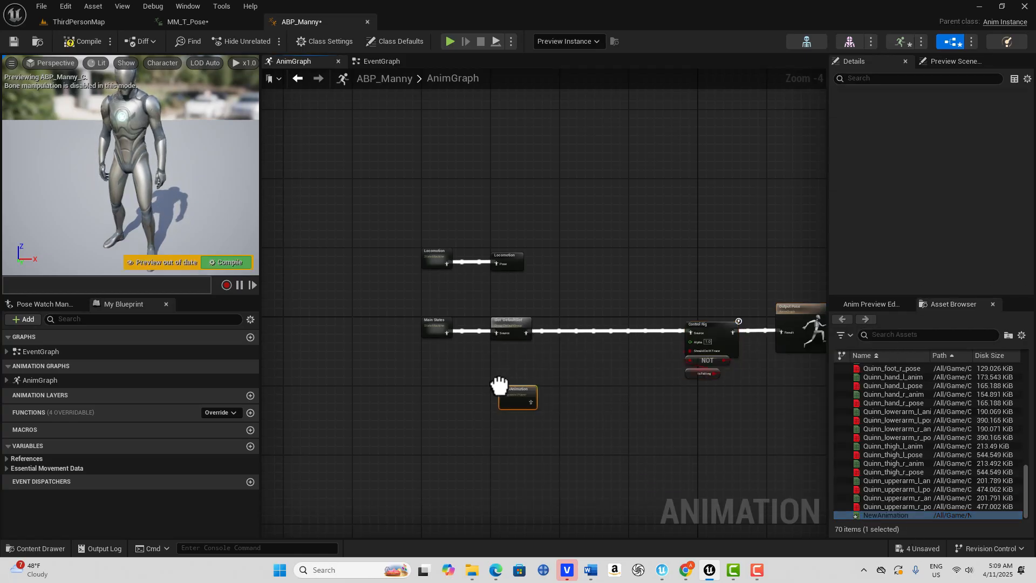
scroll(542, 431, "up", 4)
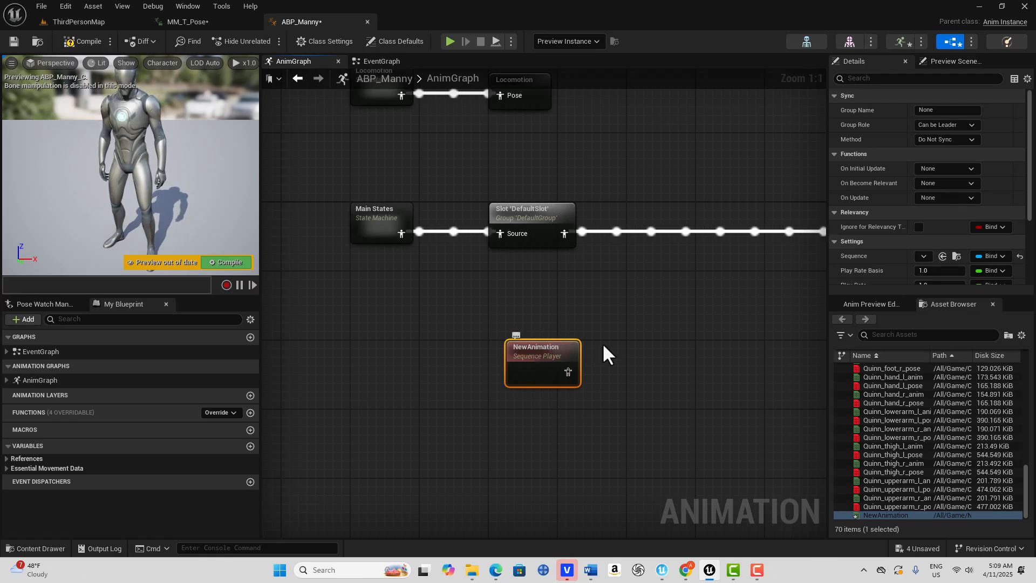
scroll(567, 351, "down", 2)
right_click_drag(614, 402, 502, 389)
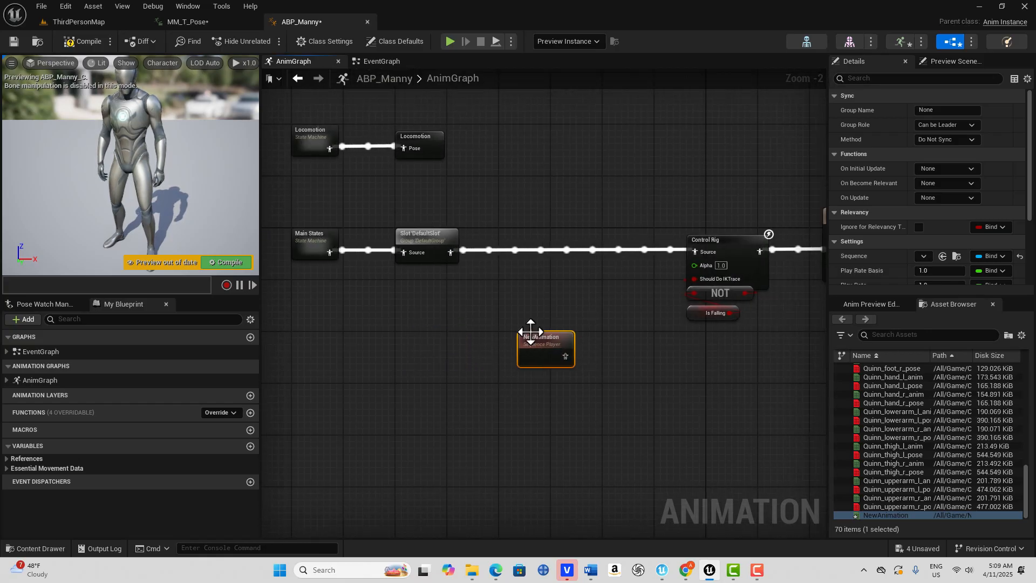
- Add an Apply Additive node and wire its base and output between the DefaultSlot and Control Rig nodes
right_click(461, 292)
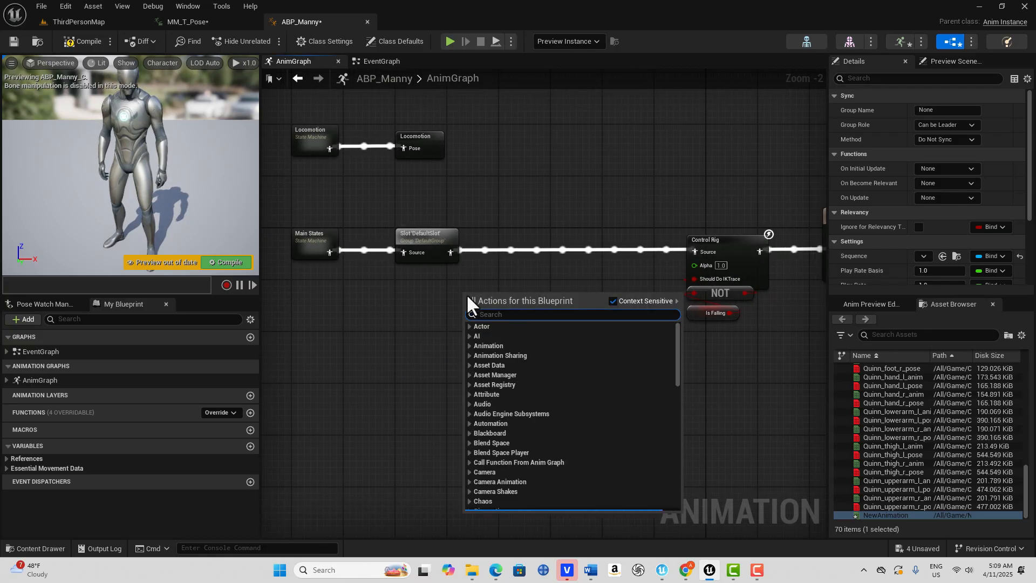
type("apply ")
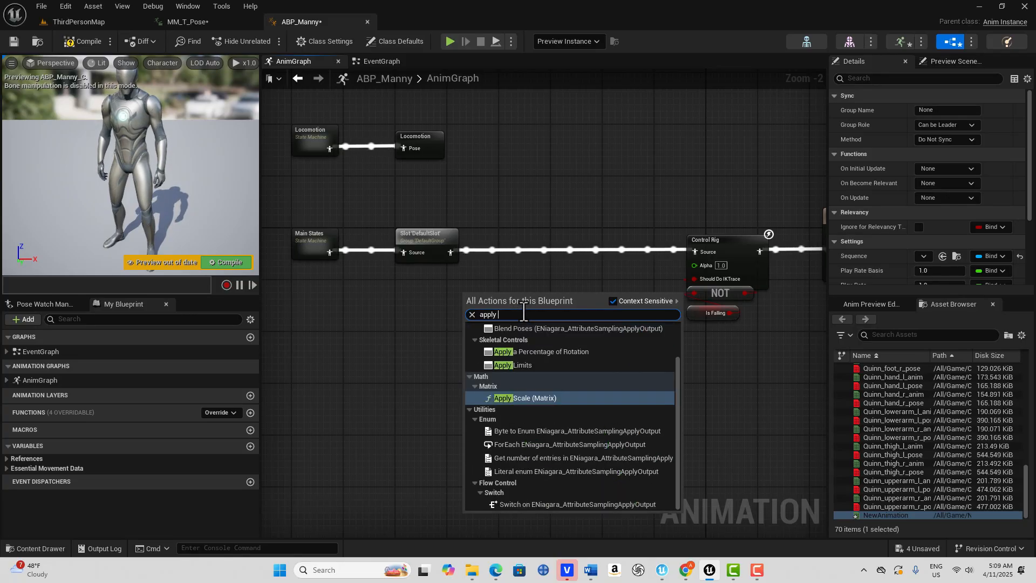
type("add")
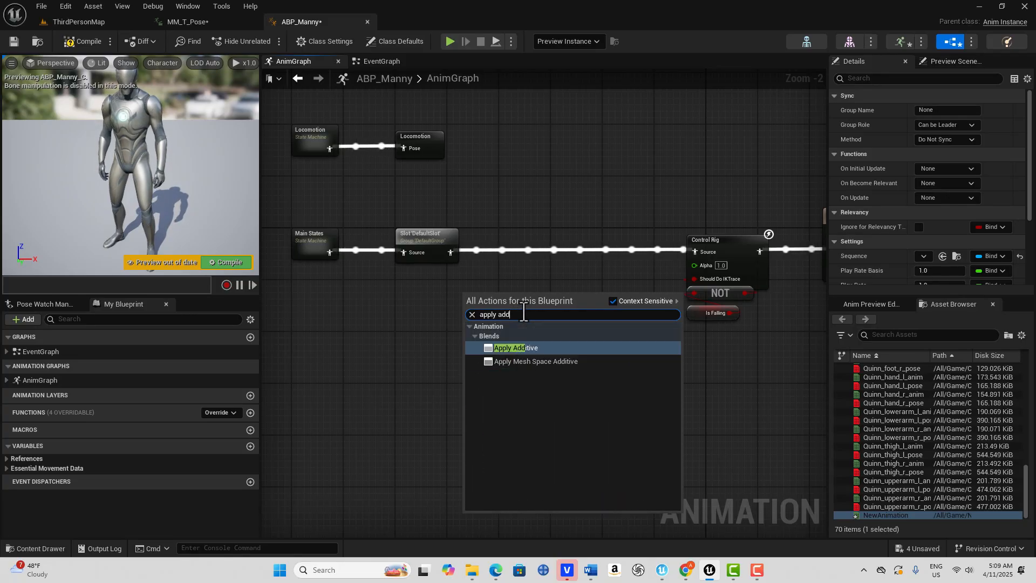
left_click(530, 350)
left_click_drag(452, 253, 695, 251)
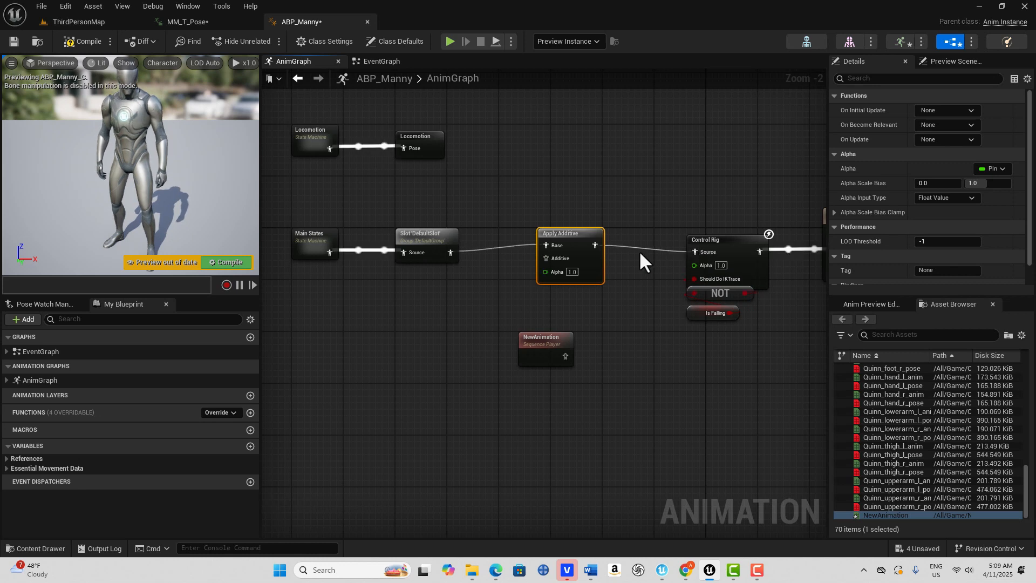
- Try feeding the NewAnimation node into Apply Additive's Additive input with a compile, and delete that NewAnimation node
left_click_drag(543, 350, 380, 350)
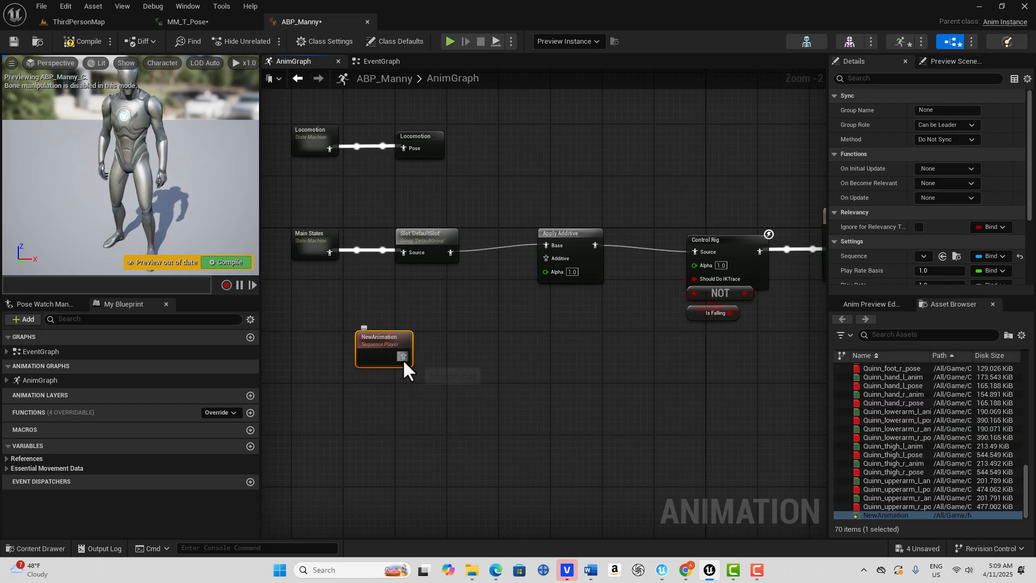
left_click_drag(402, 356, 556, 270)
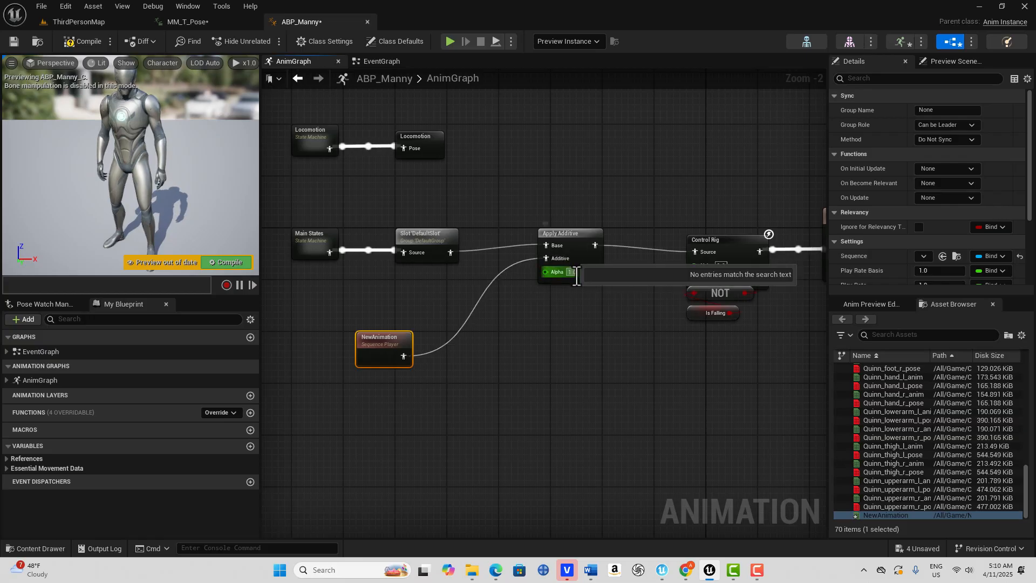
left_click(79, 41)
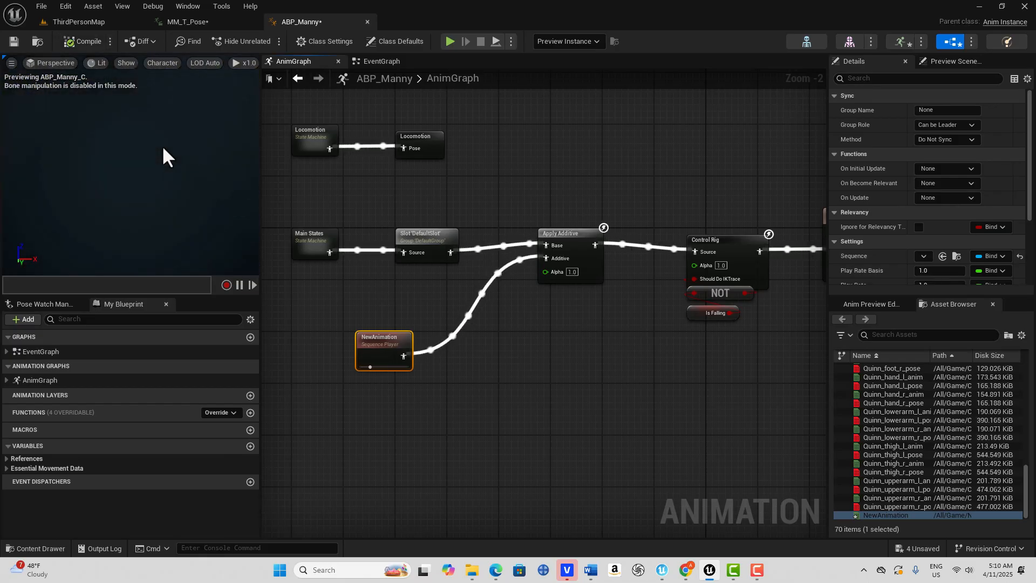
mouse_move(163, 144)
right_mouse_down()
mouse_move(163, 116)
mouse_move(163, 148)
right_mouse_up()
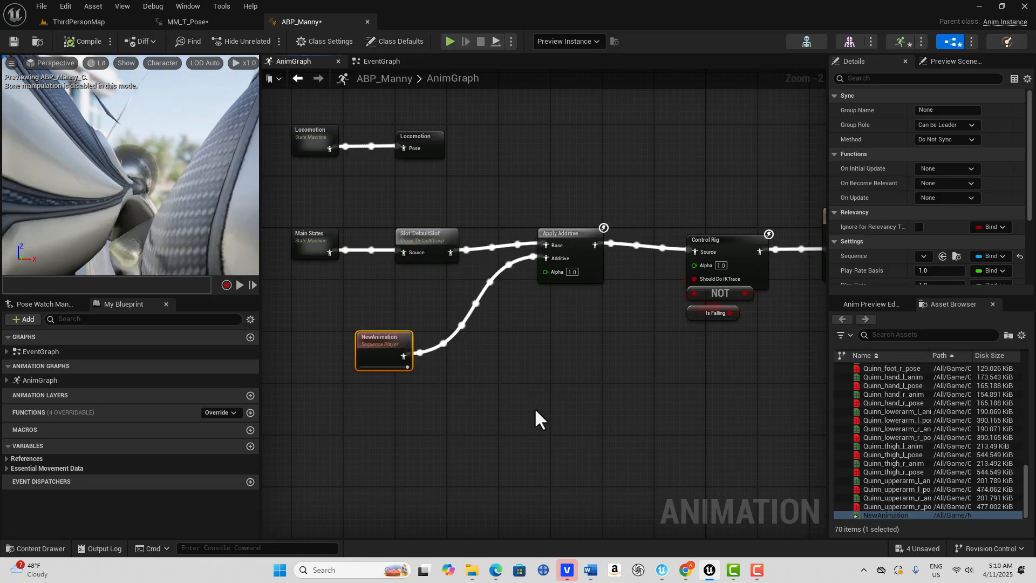
key("Delete")
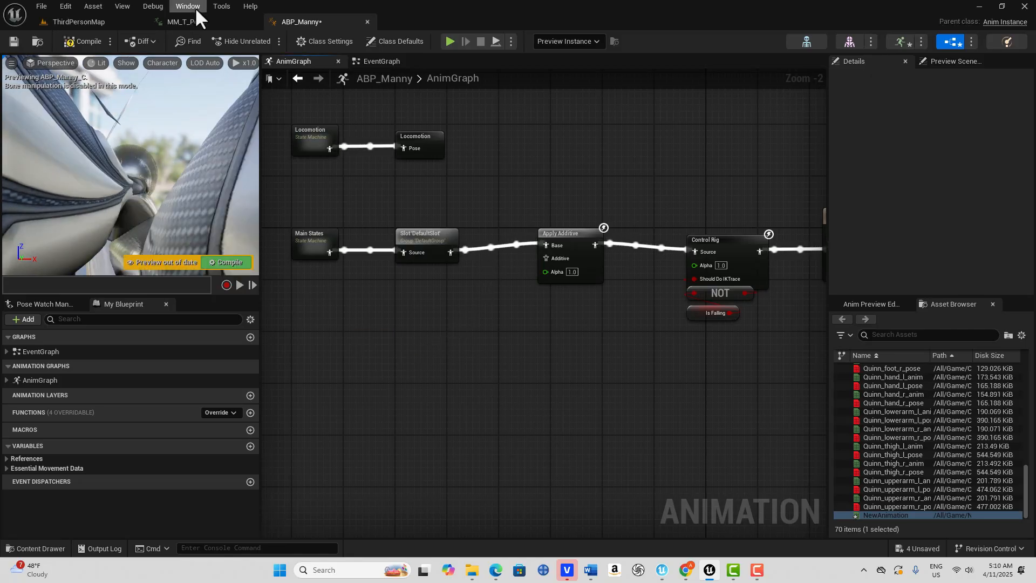
- Open NewAnimation in the animation editor and play it in the preview
left_click(190, 23)
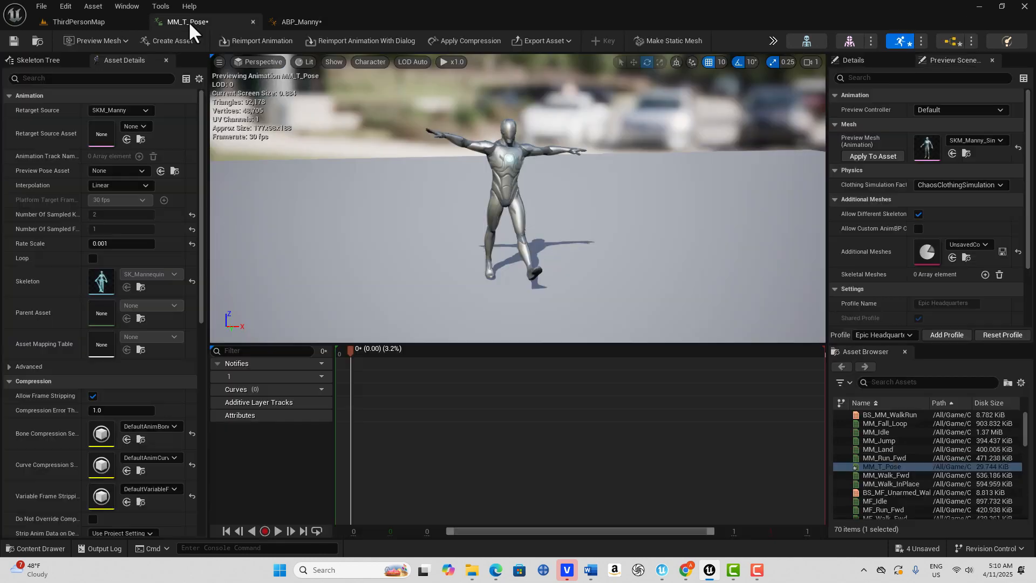
left_click(311, 426)
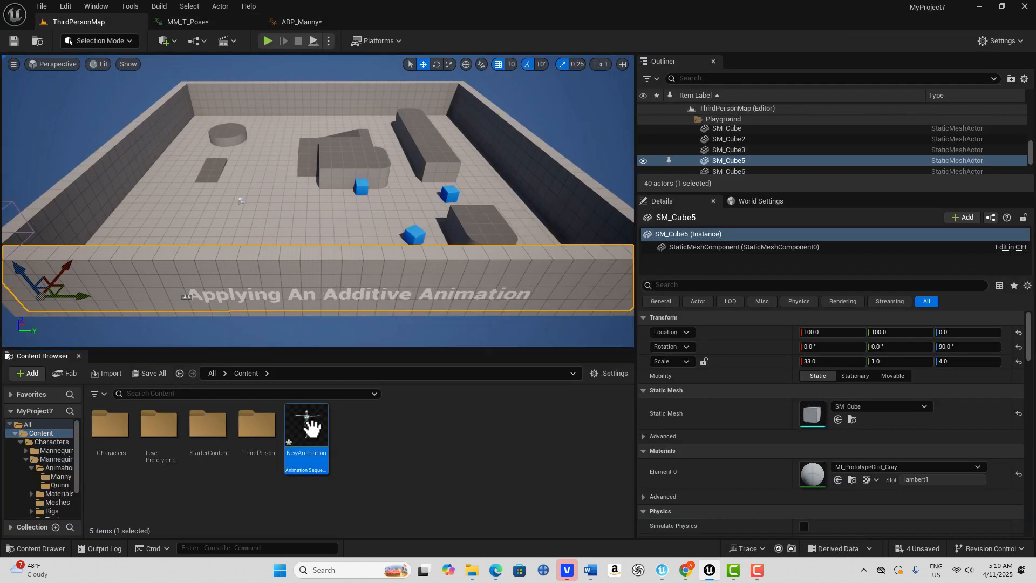
double_click(311, 426)
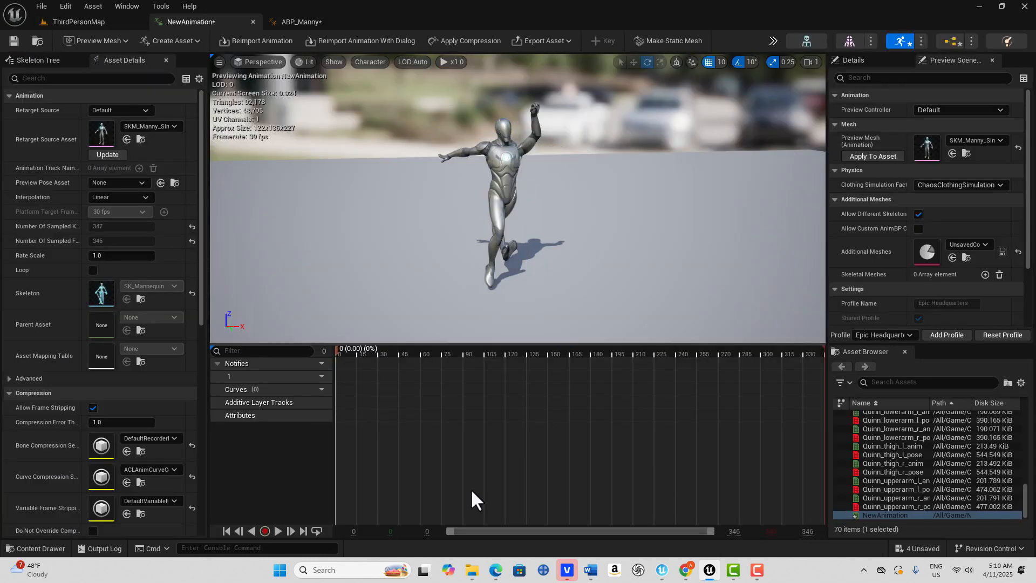
scroll(552, 232, "up", 5)
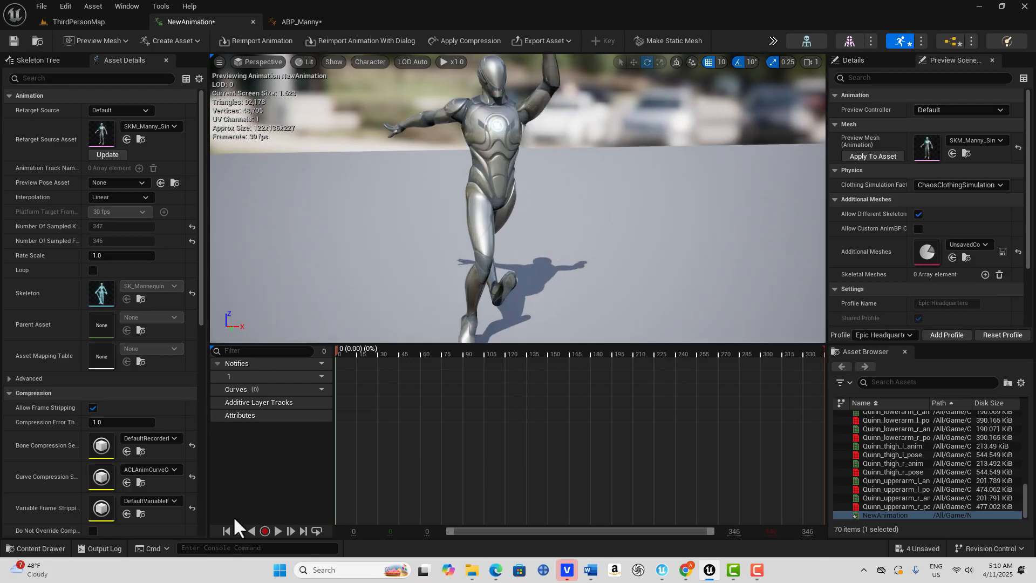
left_click(276, 531)
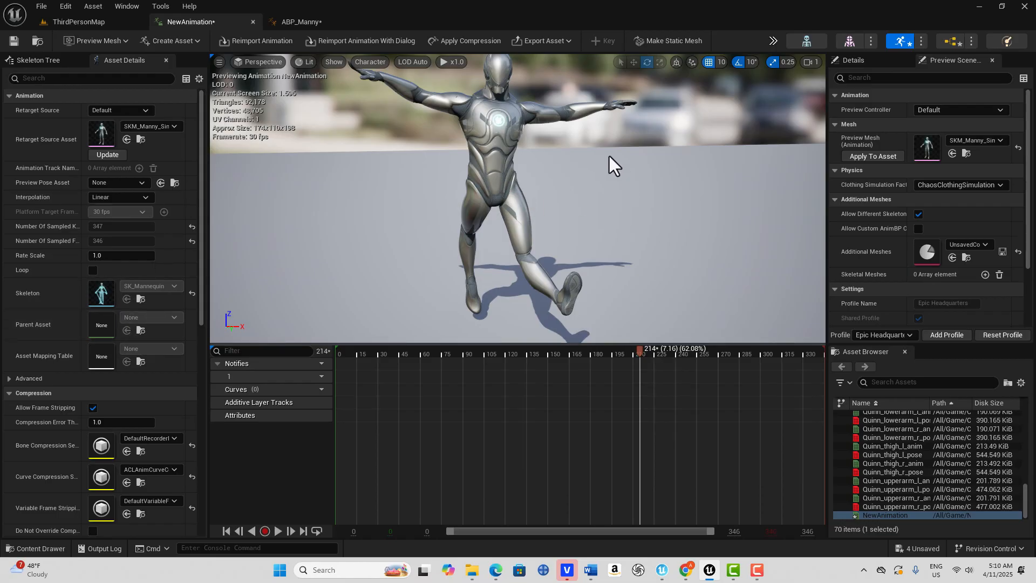
- Set NewAnimation's Additive Anim Type to Local Space and save the asset
scroll(134, 350, "down", 5)
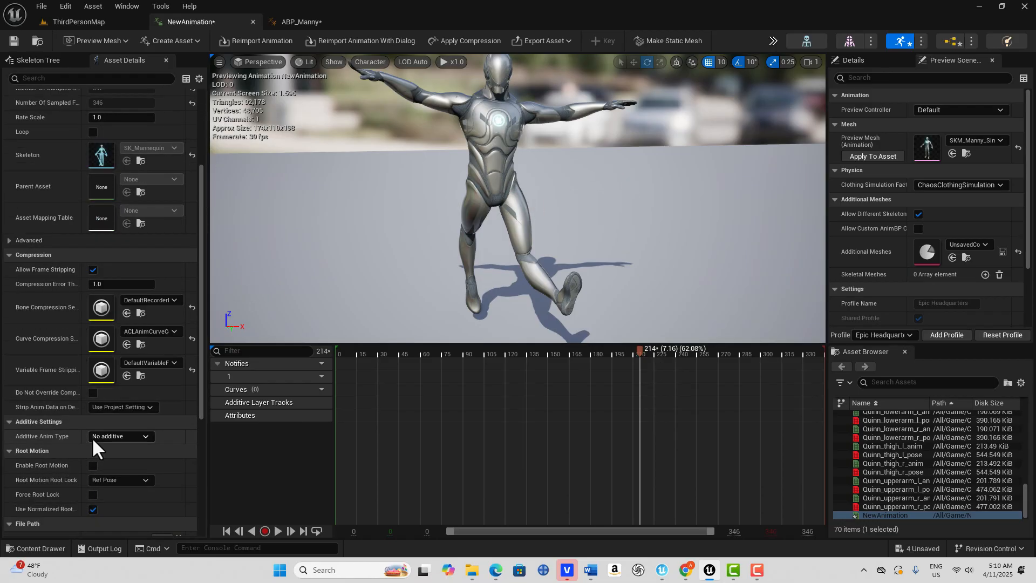
left_click(144, 435)
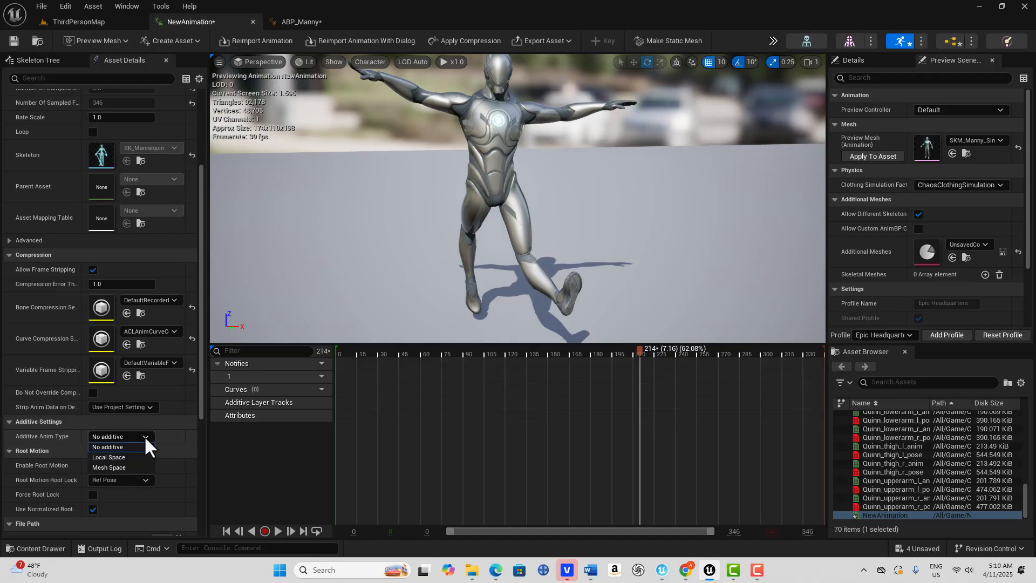
left_click(124, 456)
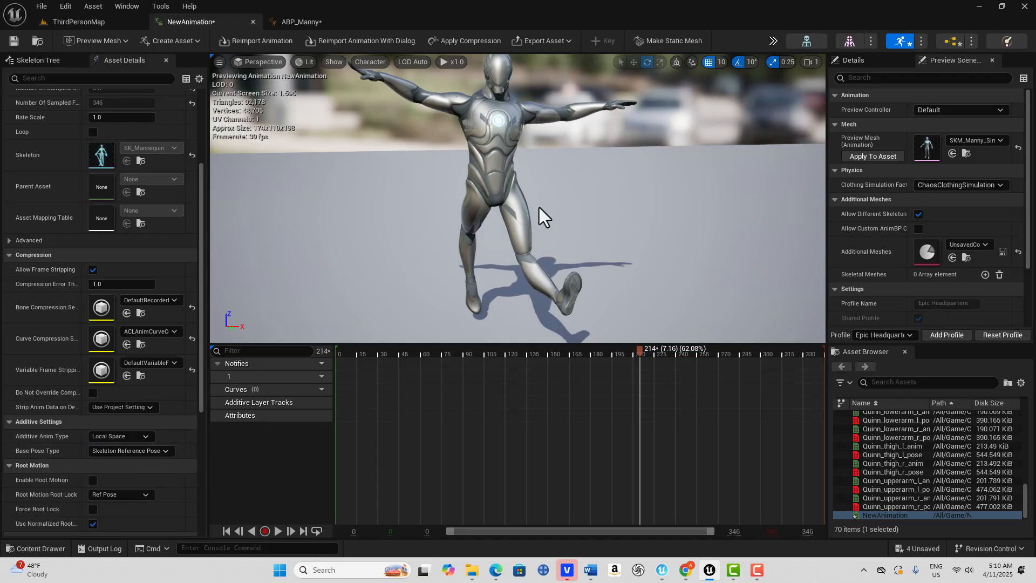
left_click(11, 43)
- Add NewAnimation to the ABP_Manny AnimGraph again, connect it to Apply Additive's Additive input and compile
left_click(108, 22)
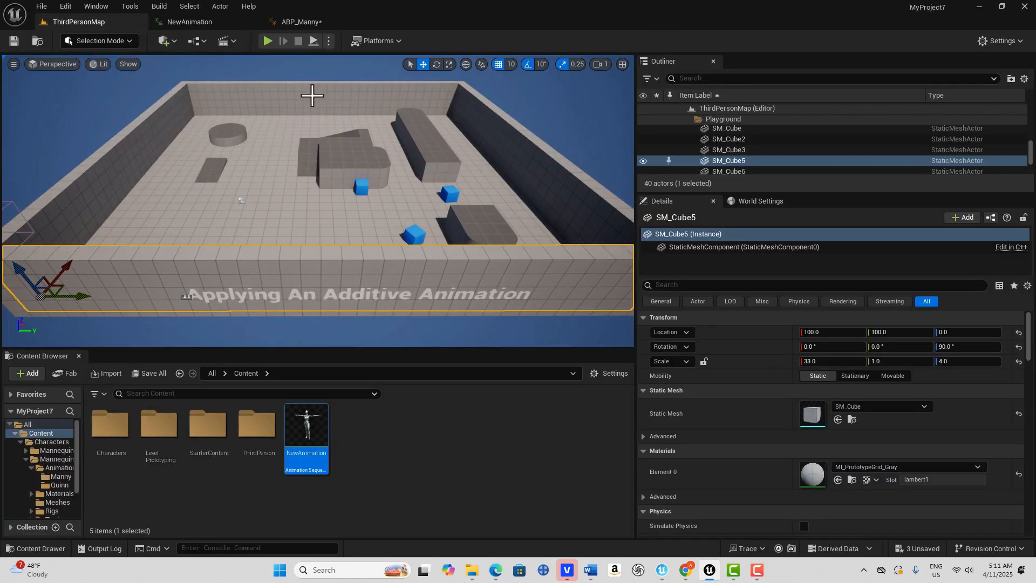
left_click(292, 22)
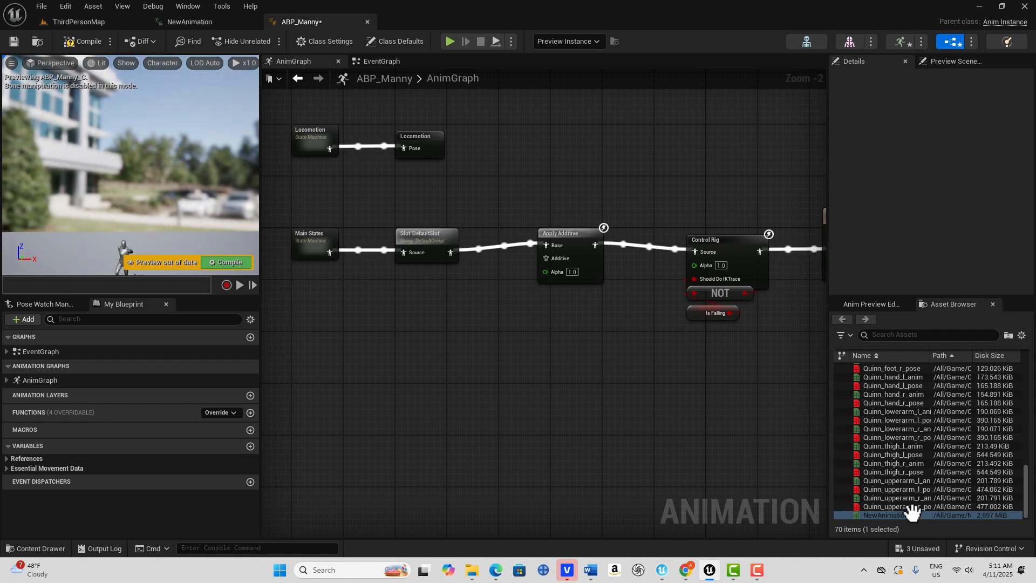
left_click_drag(914, 516, 386, 320)
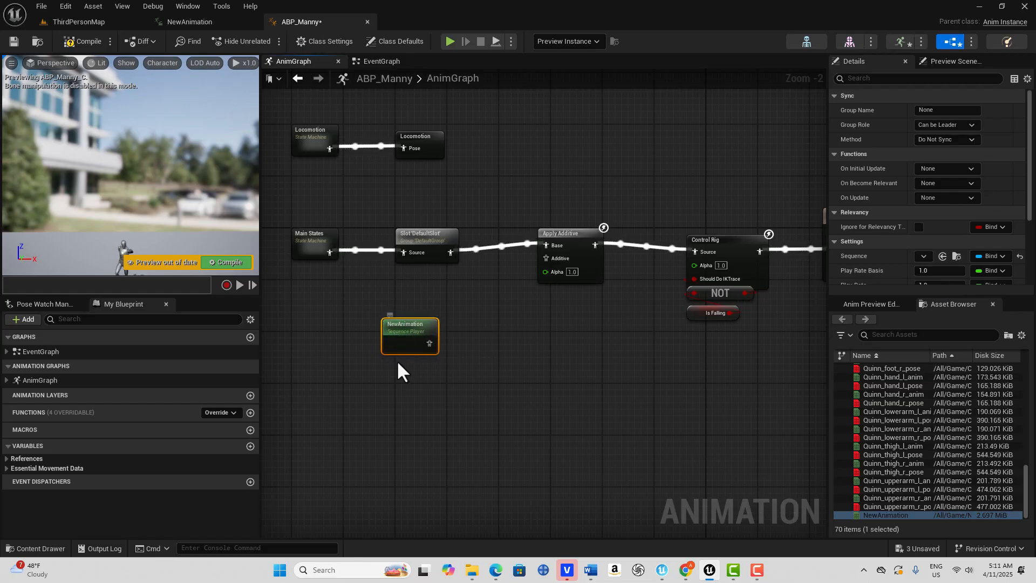
mouse_move(394, 321)
left_mouse_down()
mouse_move(428, 320)
mouse_move(410, 317)
left_mouse_up()
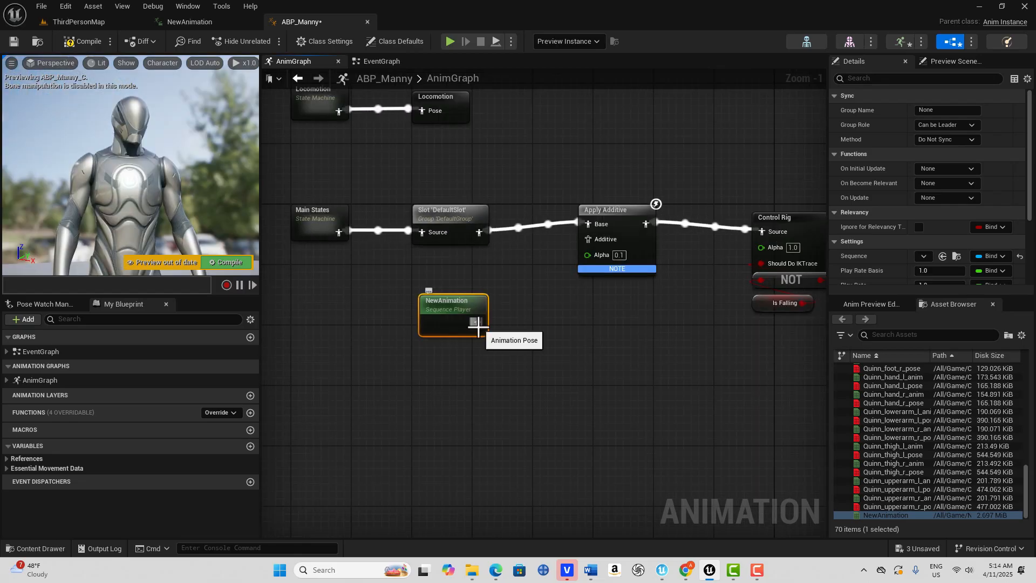
left_click_drag(478, 323, 588, 239)
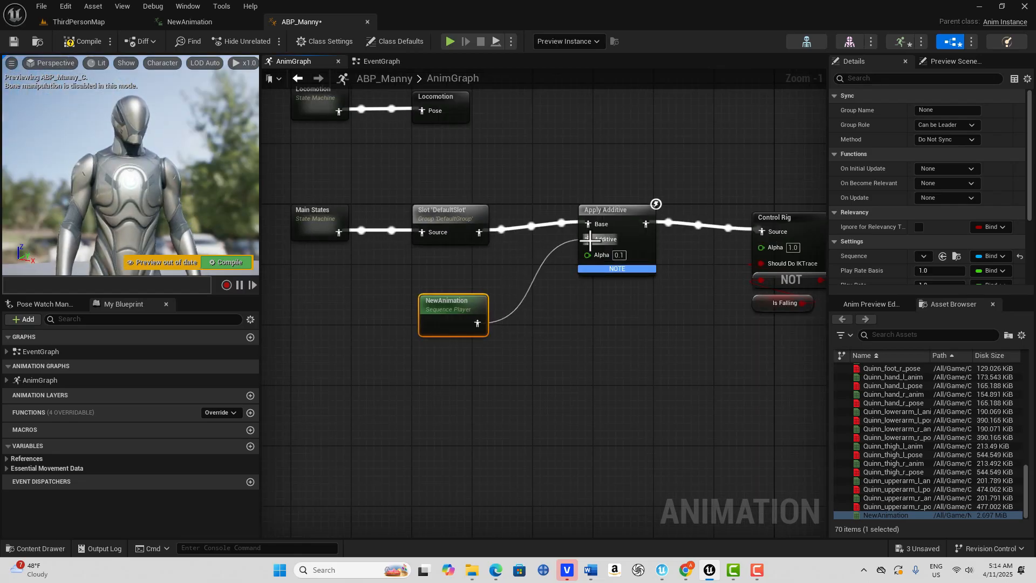
left_click(83, 40)
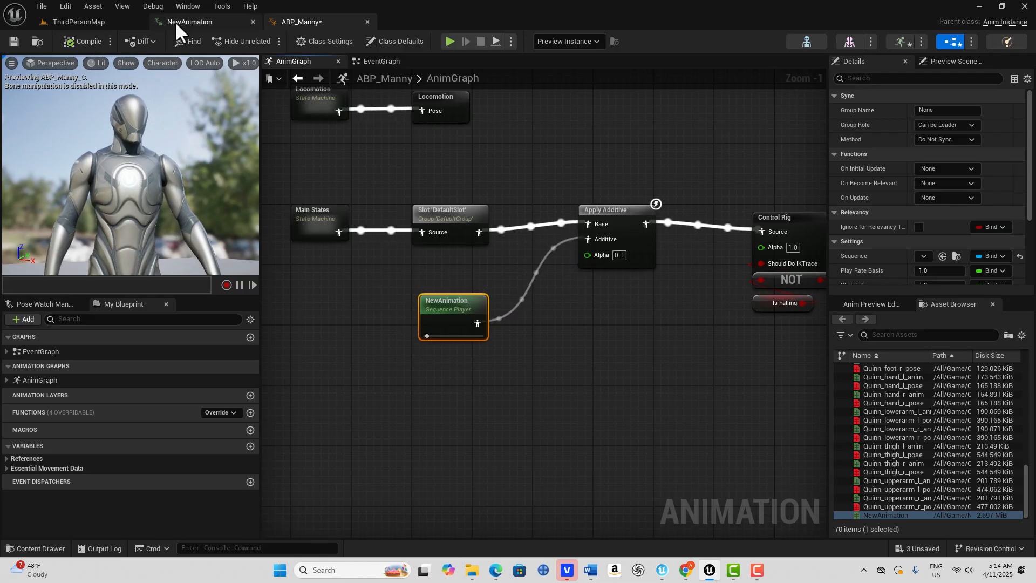
- Review NewAnimation's asset details and return to the ABP_Manny blueprint
left_click(174, 21)
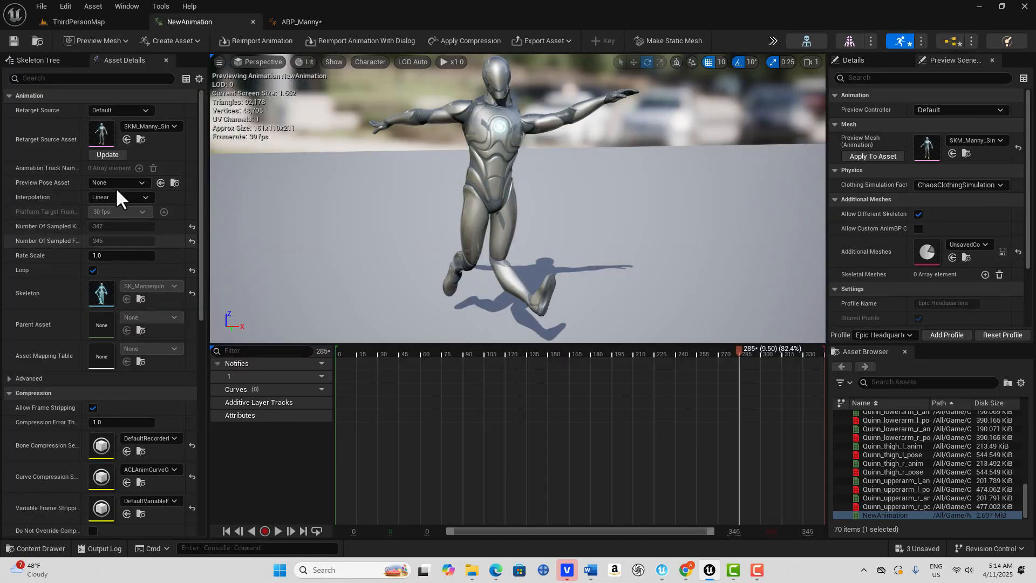
left_click(86, 21)
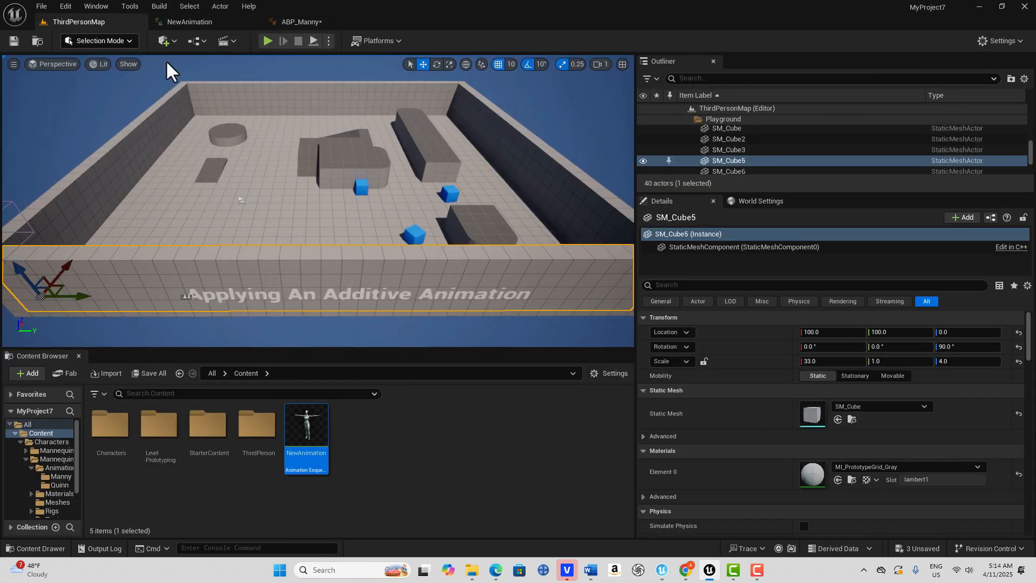
left_click(328, 21)
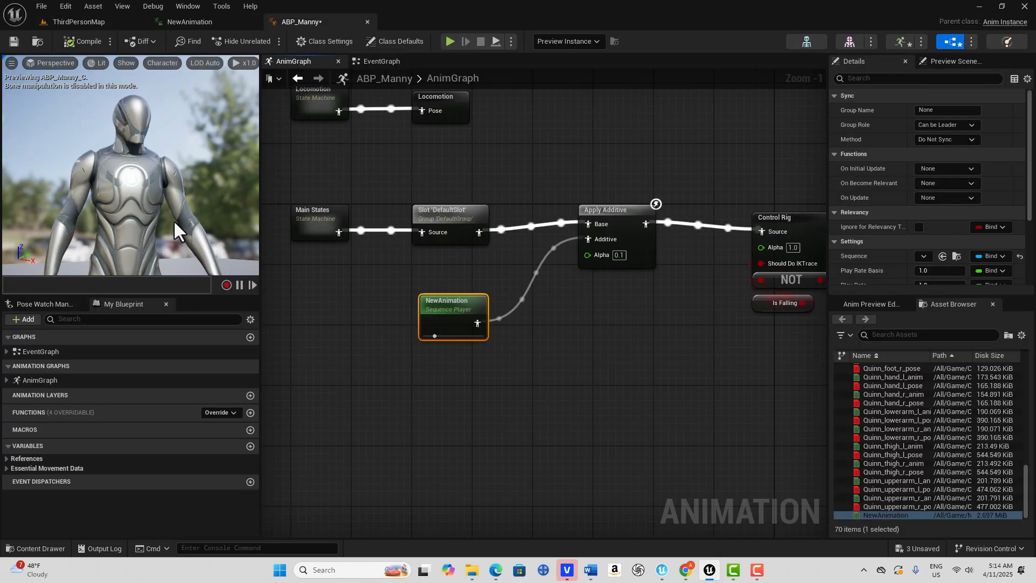
- Set the Alpha of the Apply Additive node to 1.0 and compile to preview the full additive effect
right_click_drag(143, 211, 136, 193)
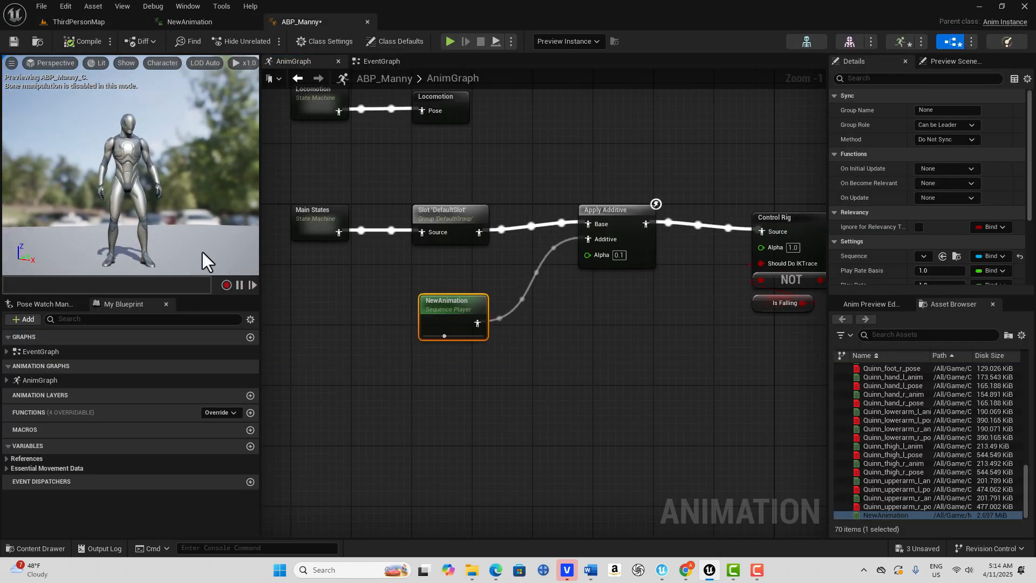
scroll(128, 219, "up", 3)
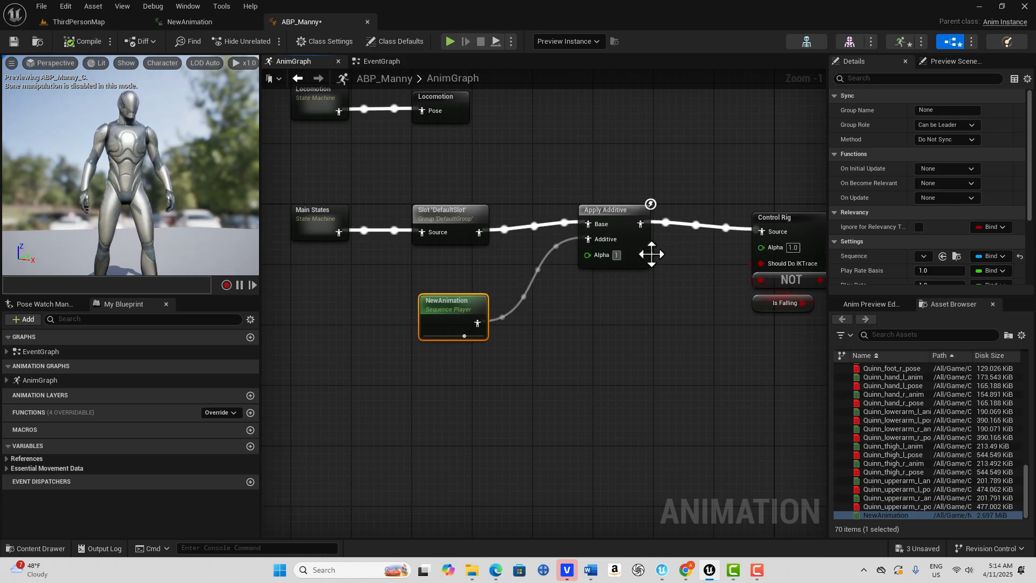
left_click(617, 255)
left_click(75, 46)
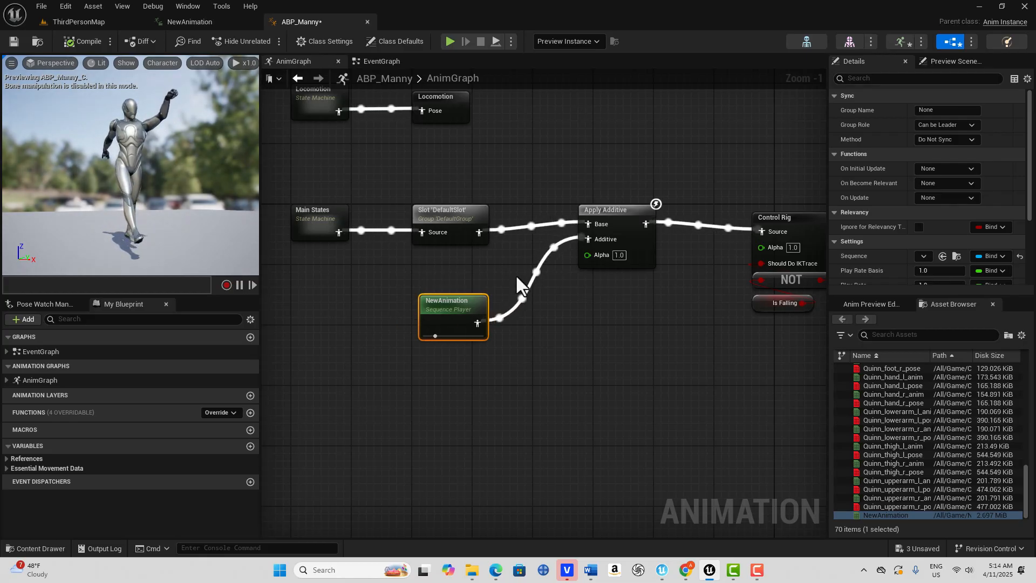
- Set the Apply Additive node's Alpha to 0.1, compile and examine the character's motion up close in the preview
left_click(617, 254)
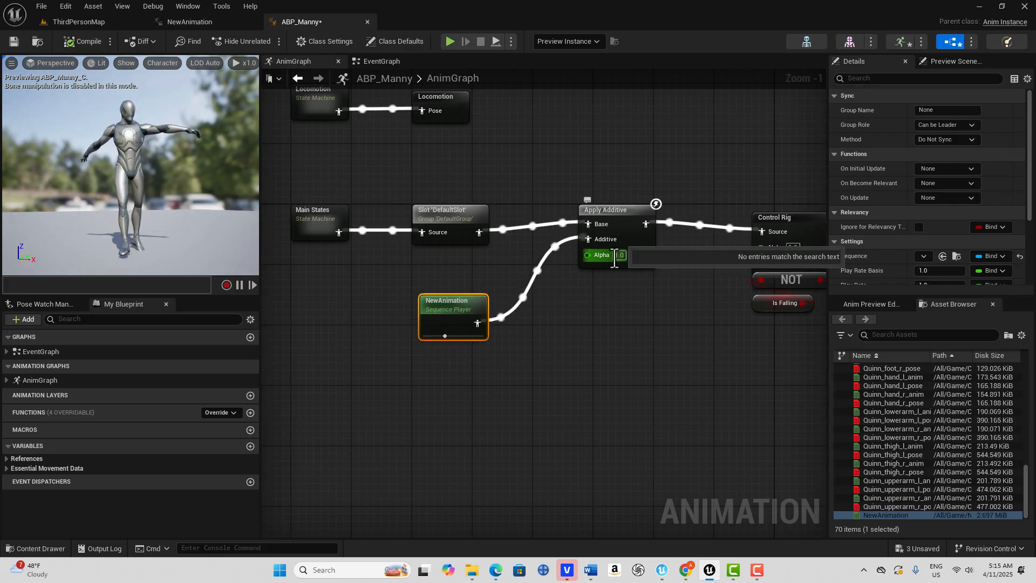
left_click(617, 257)
type(".")
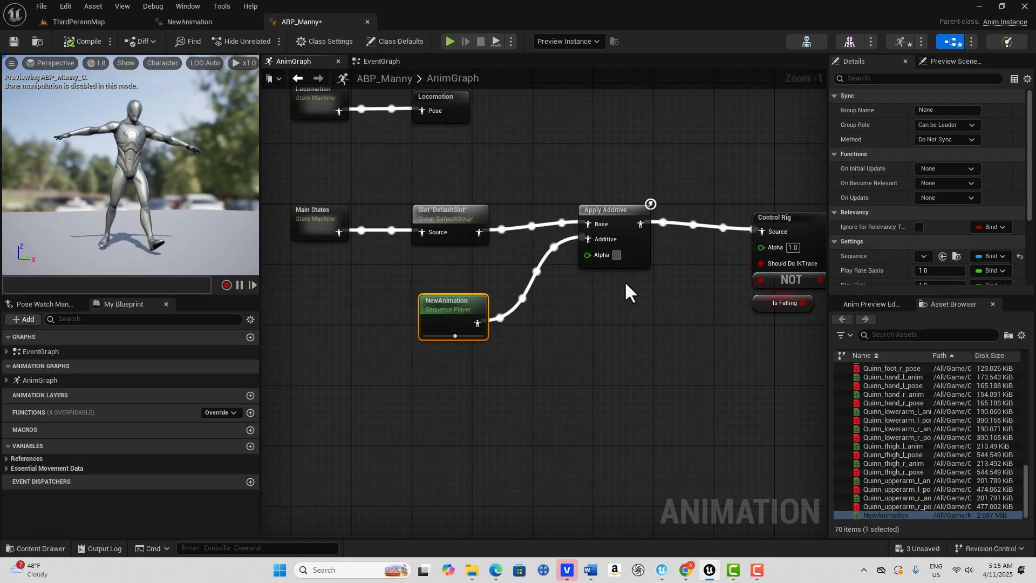
type("1")
key("Return")
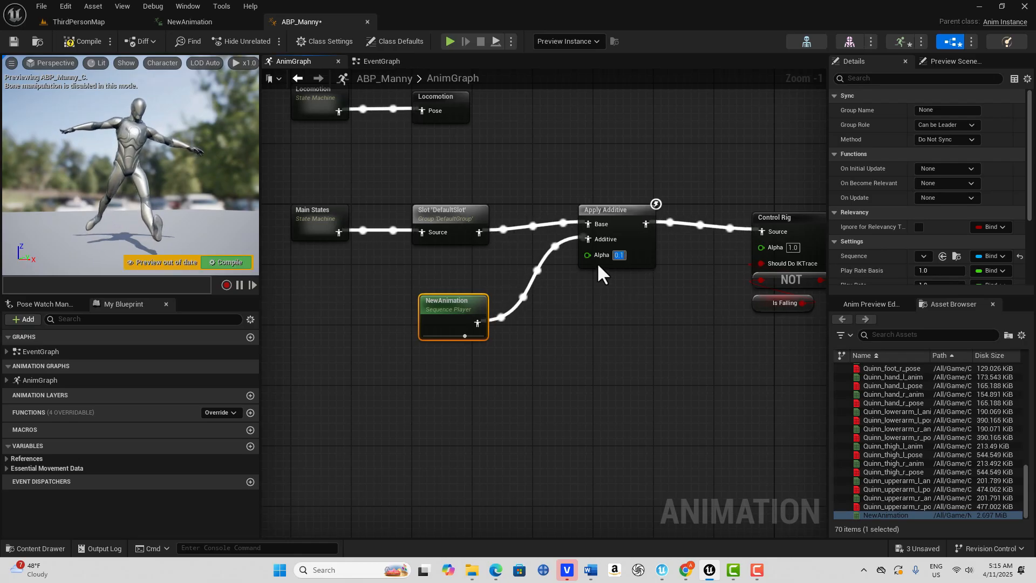
left_click(81, 41)
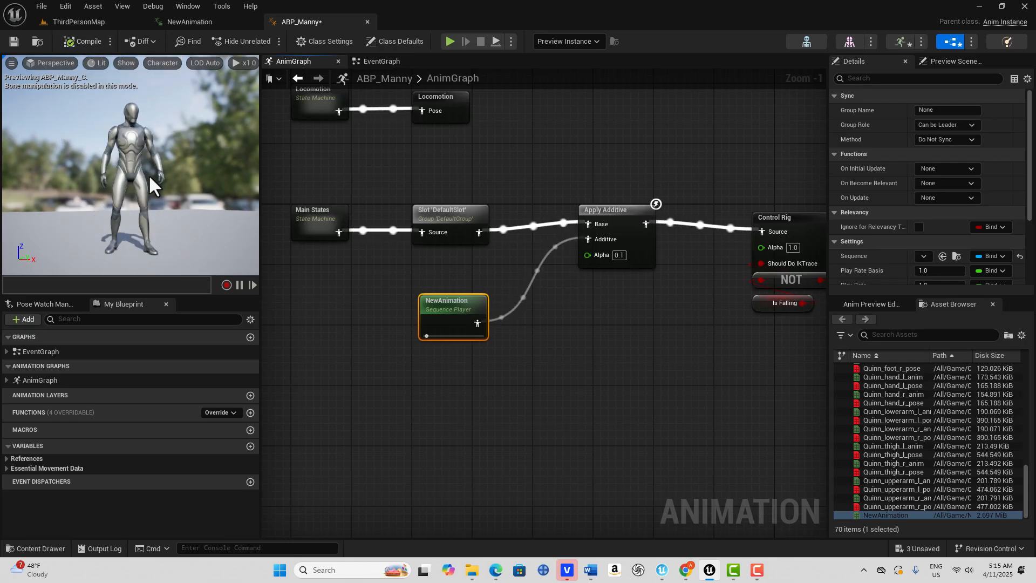
scroll(151, 197, "up", 3)
mouse_move(151, 196)
right_mouse_down()
mouse_move(147, 181)
mouse_move(155, 195)
right_mouse_up()
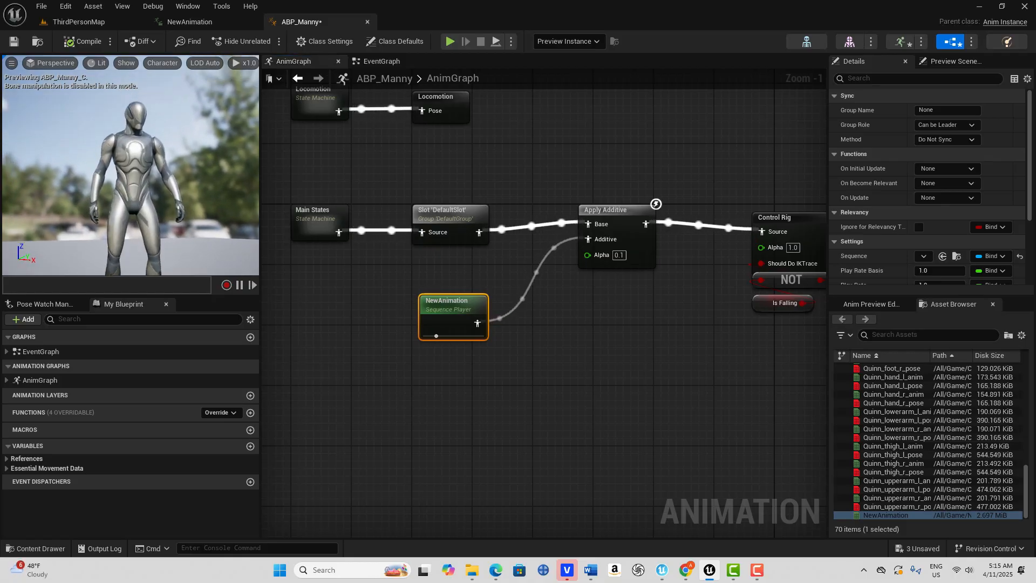
scroll(151, 197, "up", 4)
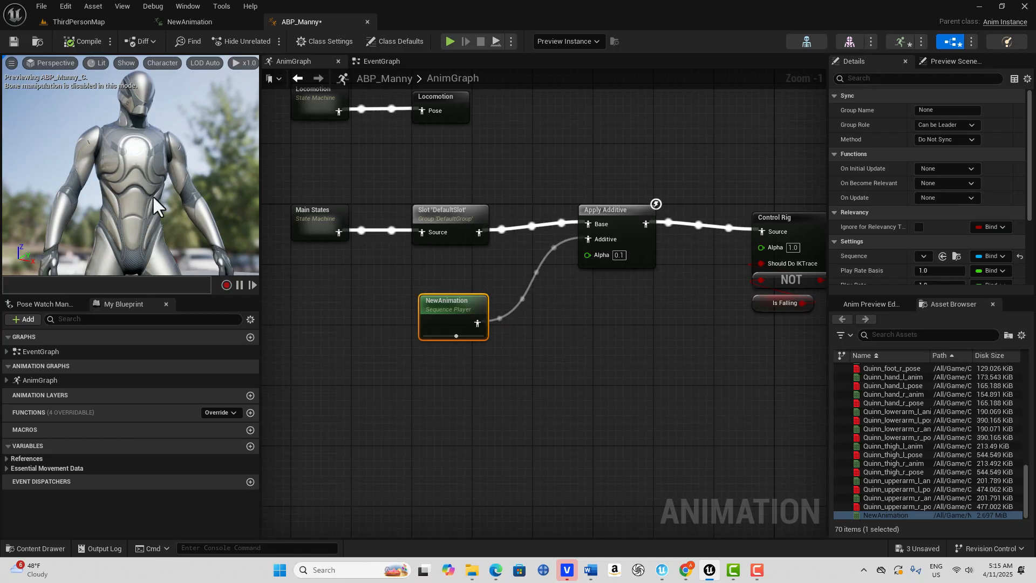